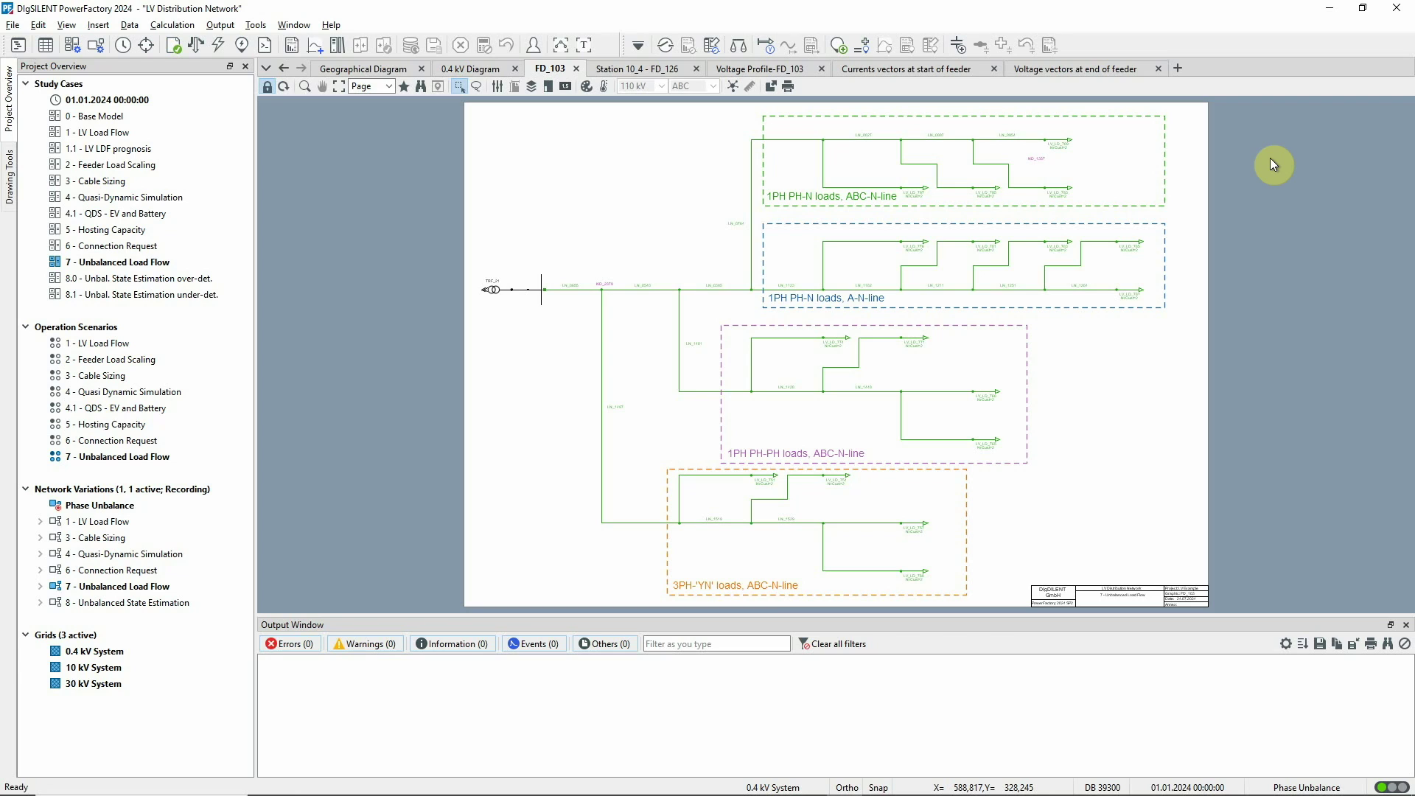
Step: Review the feeder transformer's grounding and neutral settings, closing without changes
{"action": "double_click", "coordinate": [495, 292]}
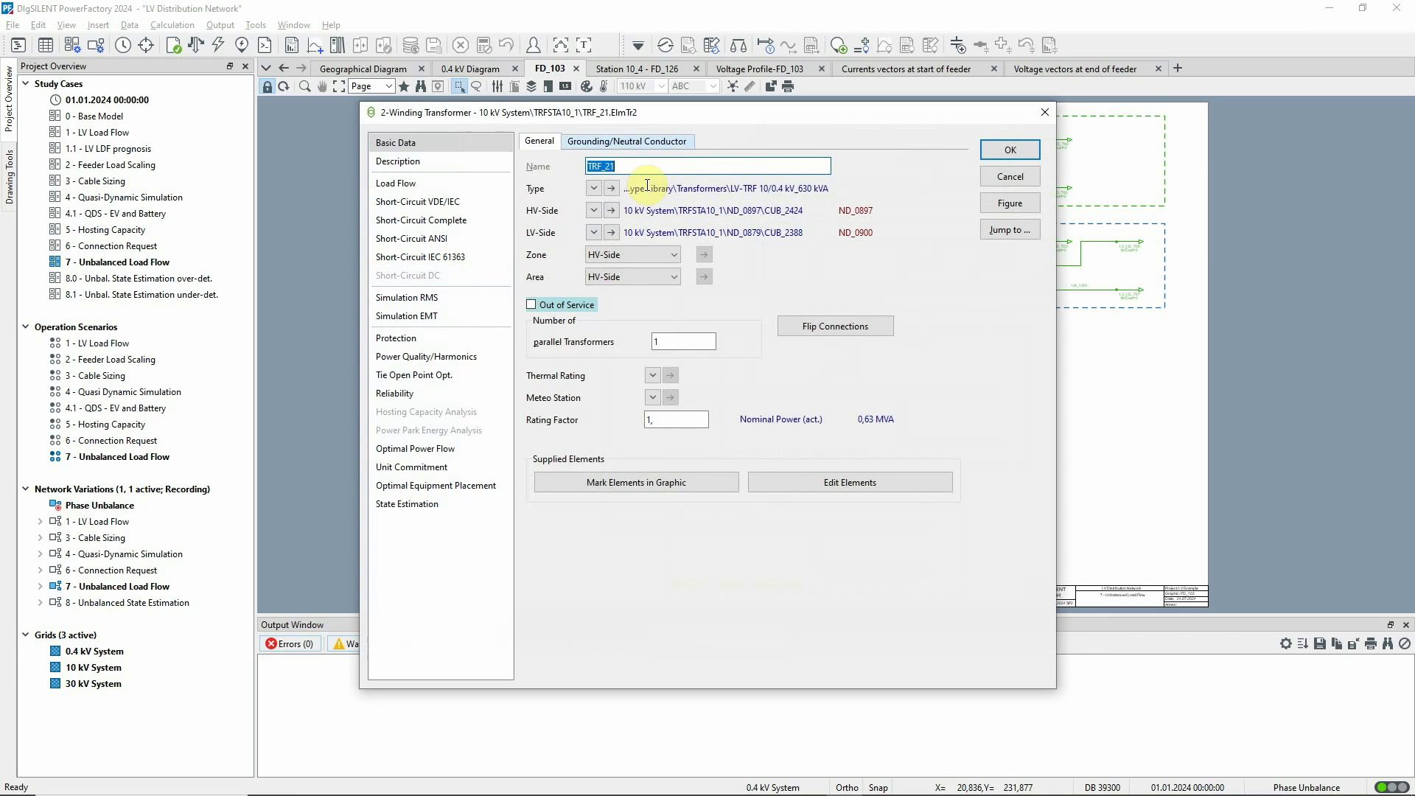
{"action": "left_click", "coordinate": [675, 141]}
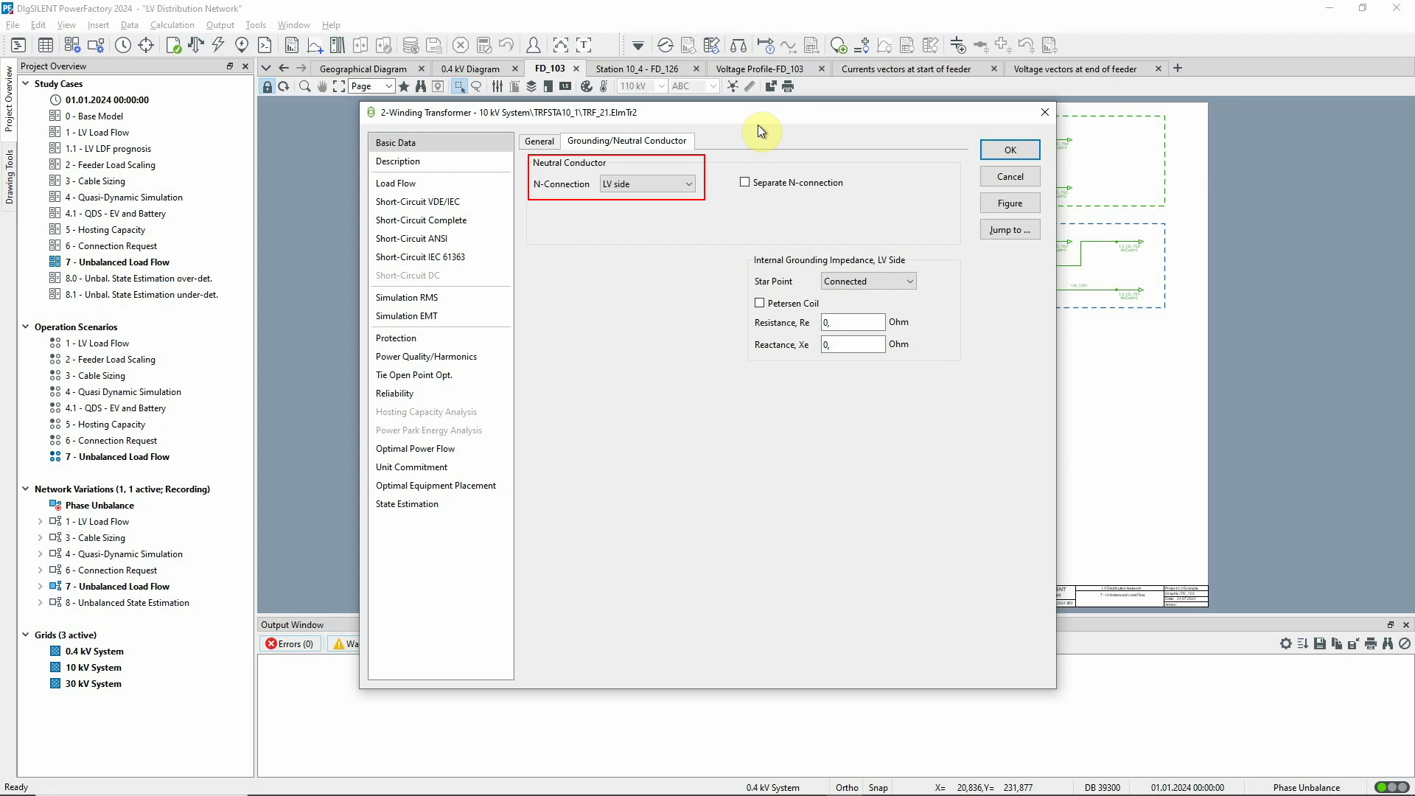
{"action": "left_click", "coordinate": [1004, 179]}
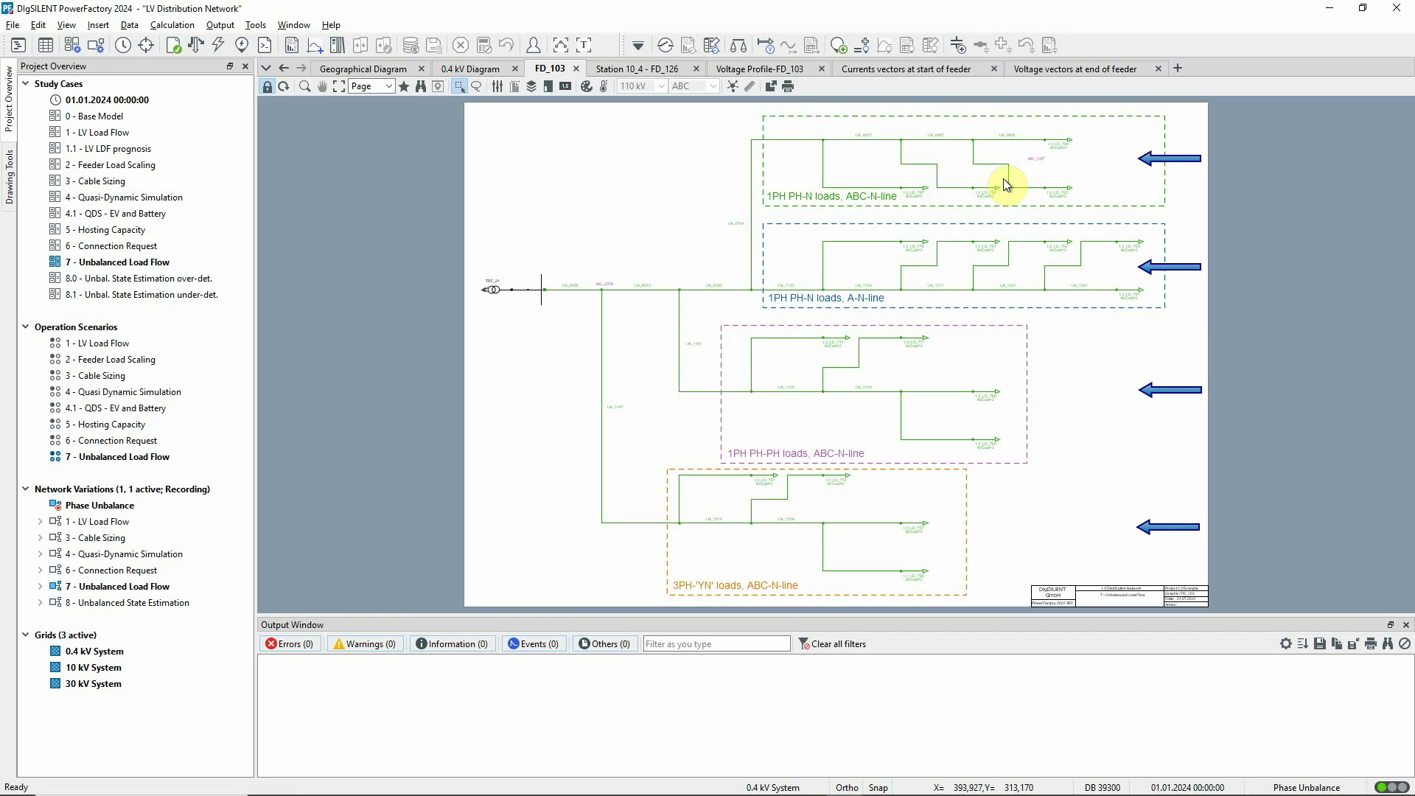
Step: Zoom into the upper single-phase load groups and confirm load LV_LD_789 connects on phase a
{"action": "left_click", "coordinate": [304, 86]}
{"action": "left_click_drag", "start_coordinate": [626, 106], "coordinate": [1224, 339]}
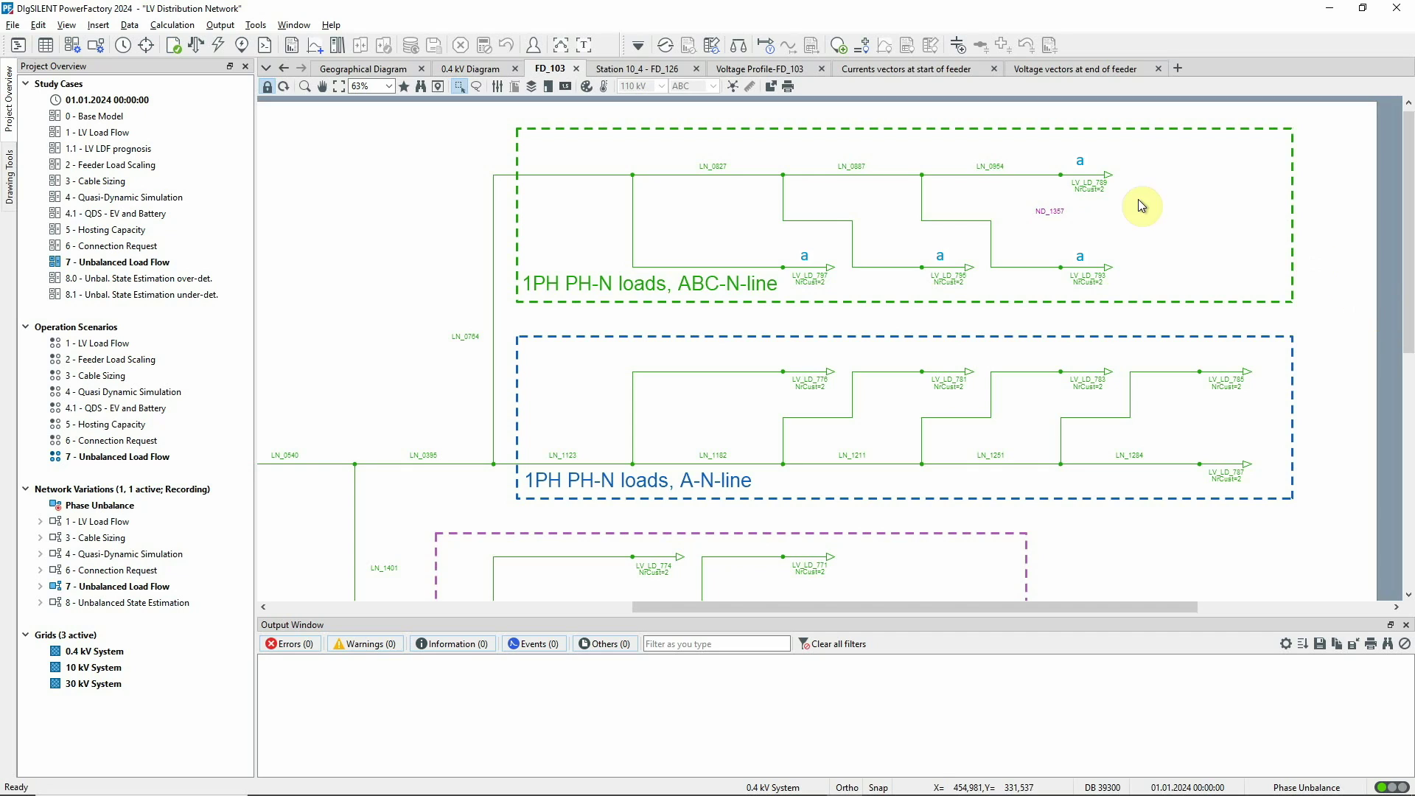
{"action": "left_click", "coordinate": [1073, 179]}
{"action": "right_click", "coordinate": [1073, 179]}
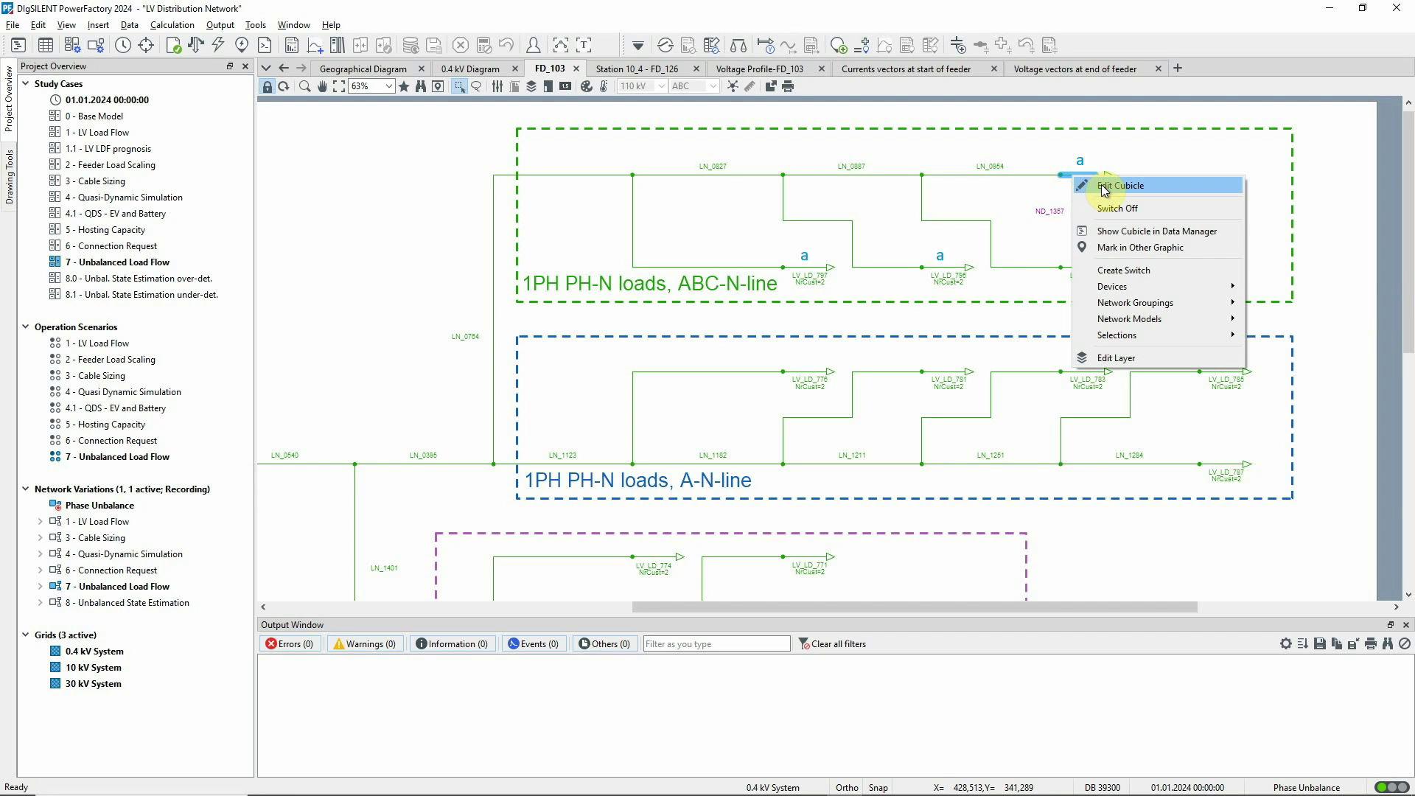
{"action": "left_click", "coordinate": [1102, 184]}
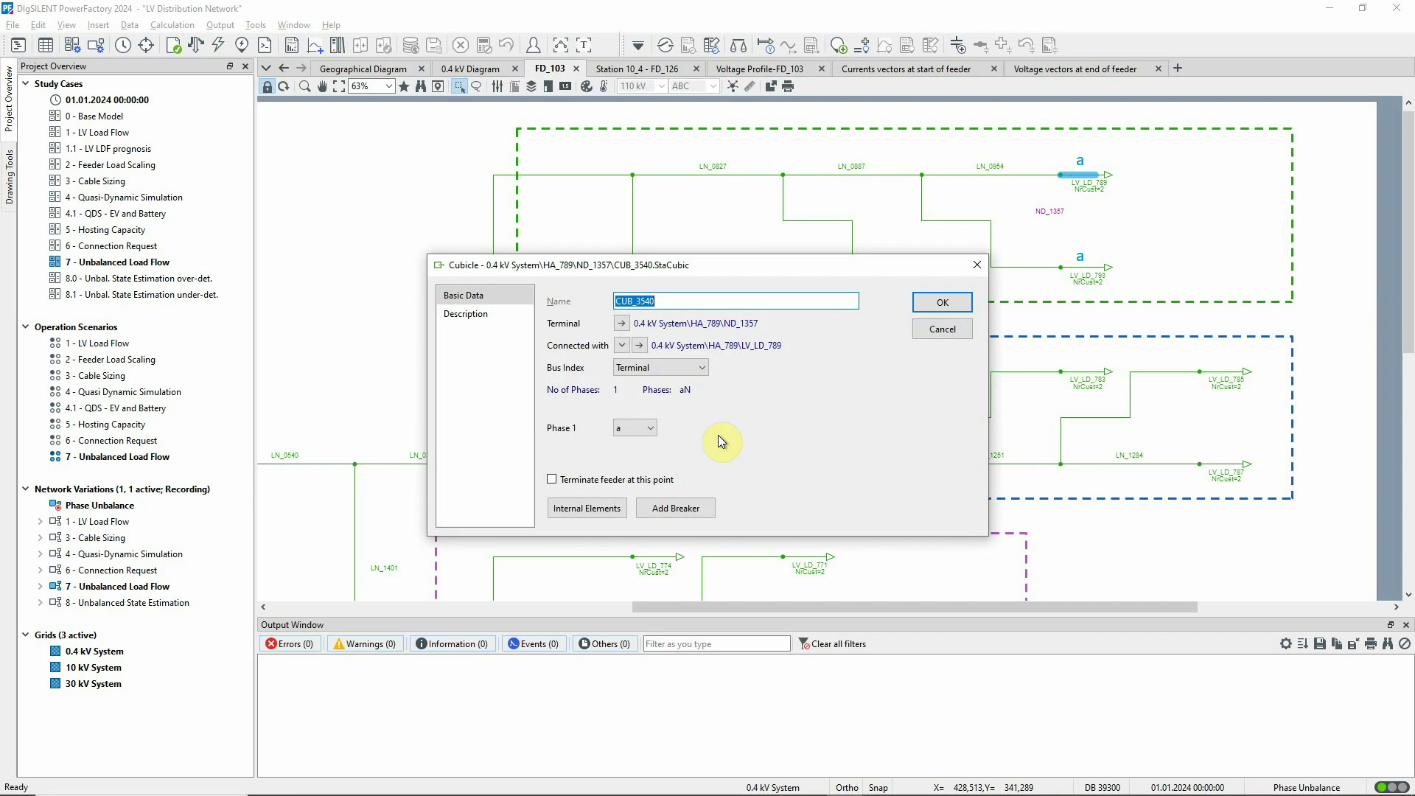
{"action": "left_click", "coordinate": [649, 428]}
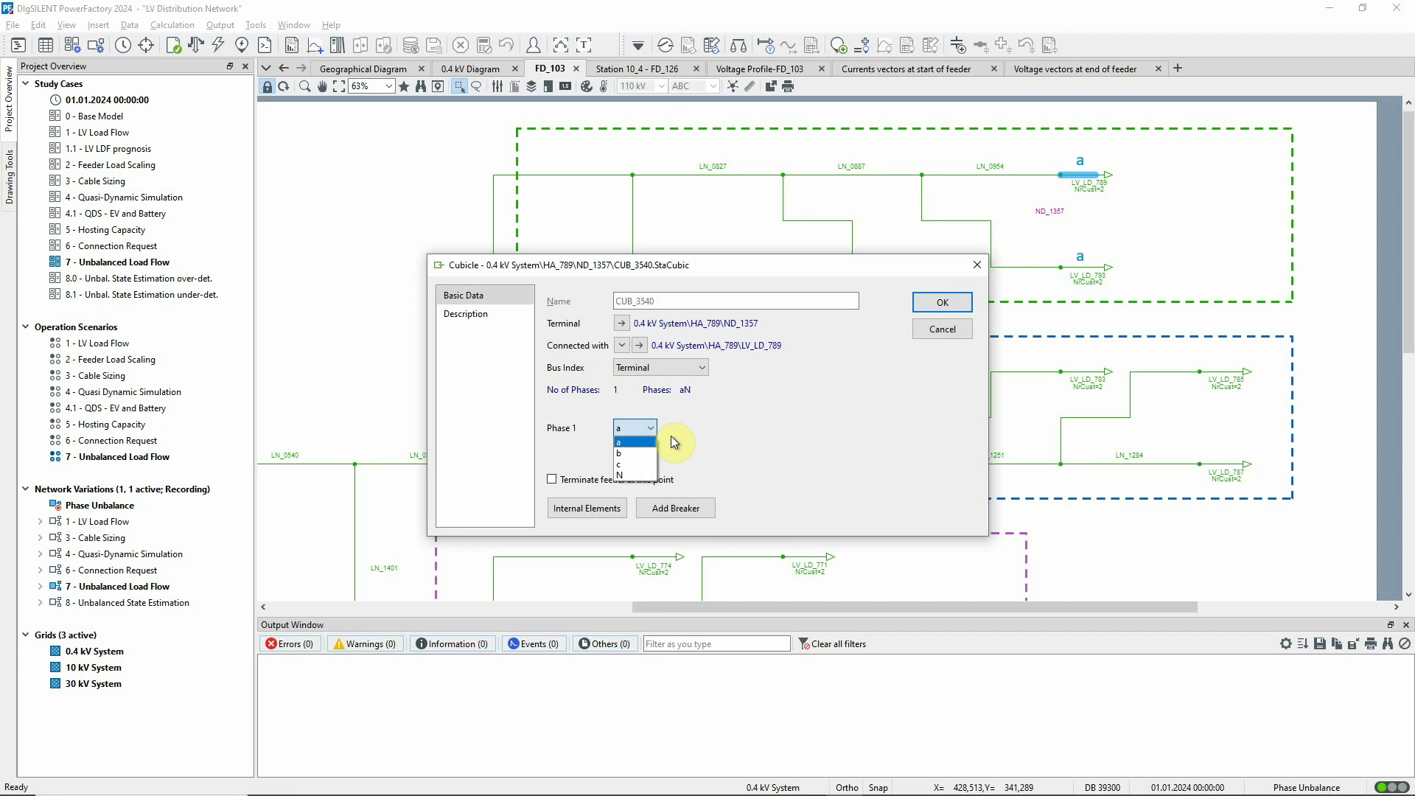
{"action": "left_click", "coordinate": [913, 338]}
{"action": "left_click", "coordinate": [921, 330]}
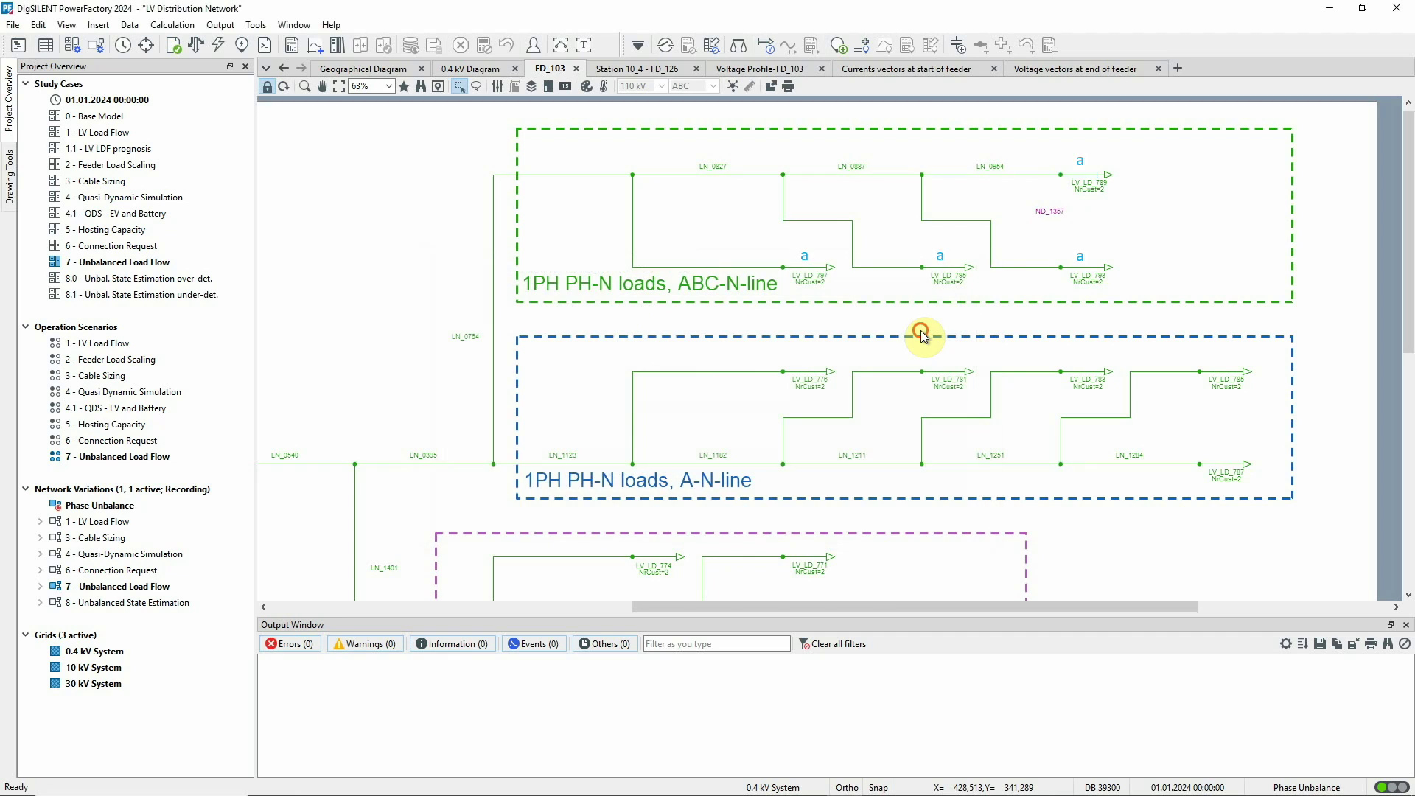
{"action": "left_click", "coordinate": [933, 338]}
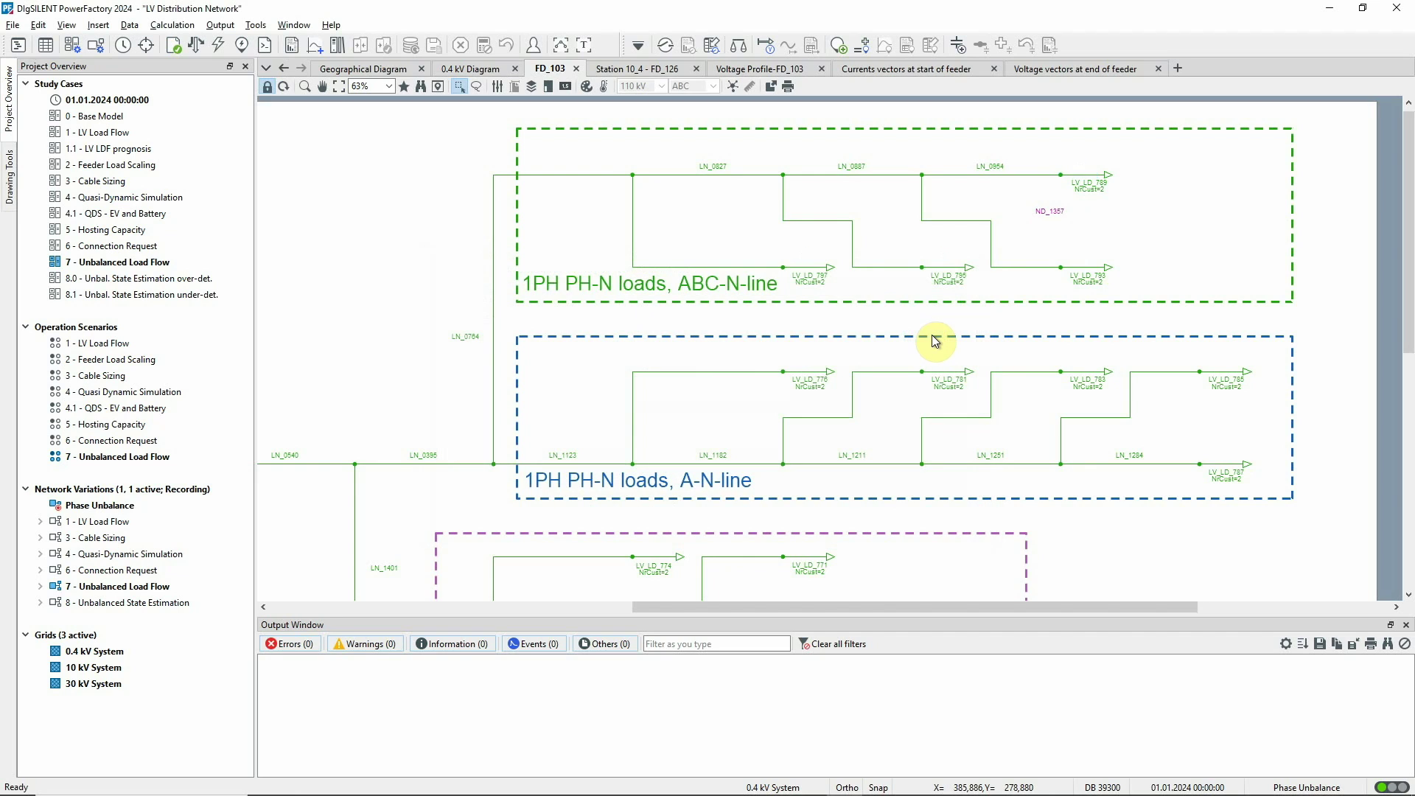
Step: Check the phase connection of line LN_1123 feeding the A-N-line load group
{"action": "left_click", "coordinate": [1350, 445]}
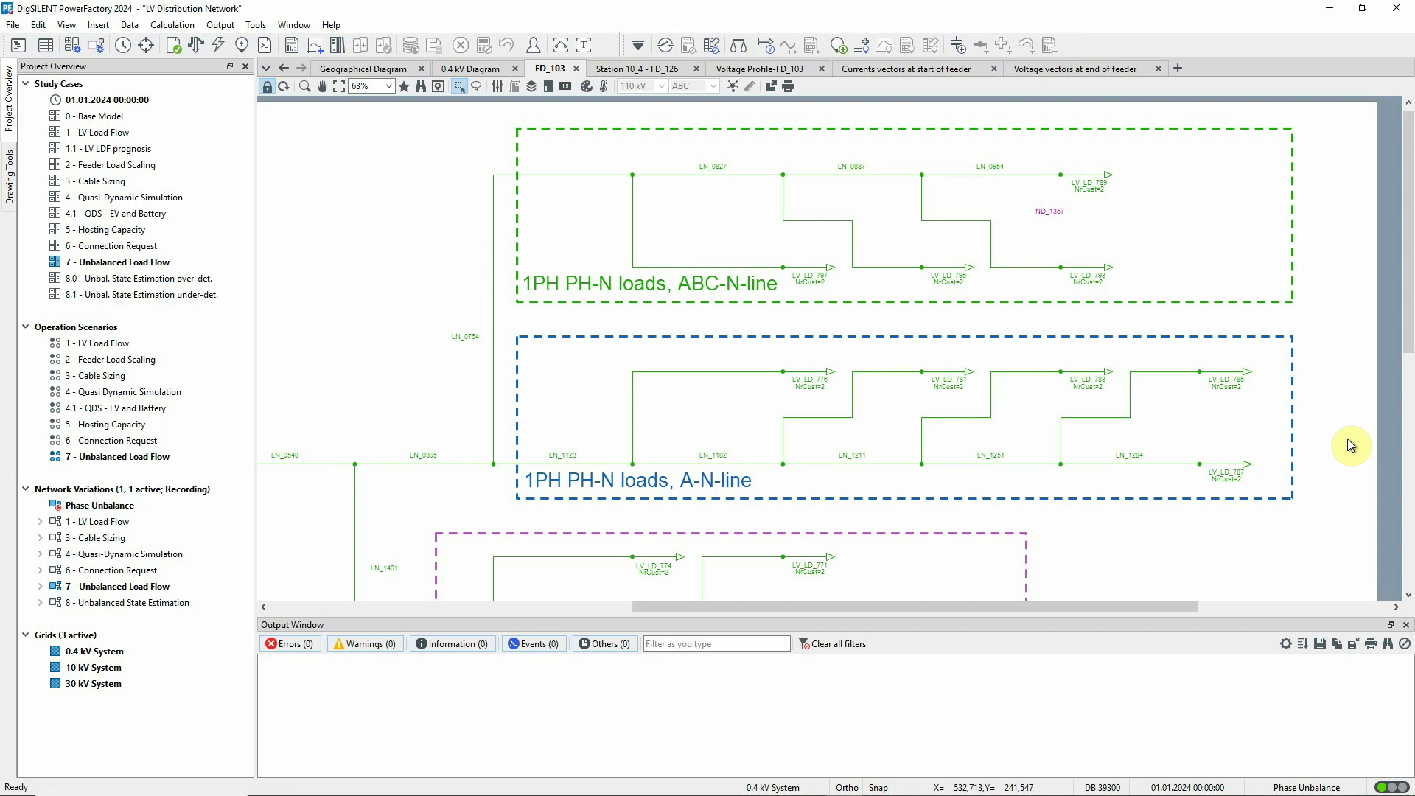
{"action": "left_click", "coordinate": [513, 465]}
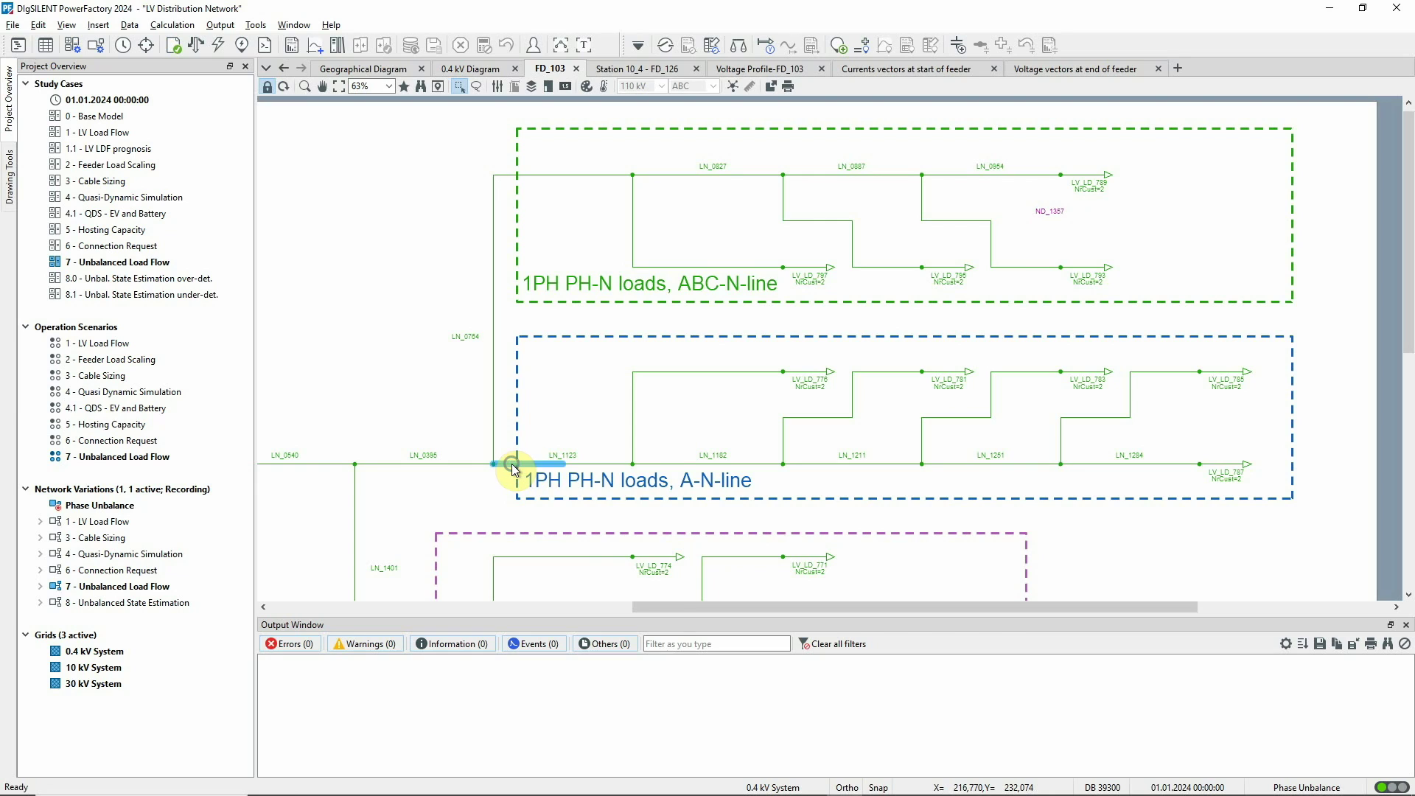
{"action": "right_click", "coordinate": [514, 465]}
{"action": "left_click", "coordinate": [545, 471]}
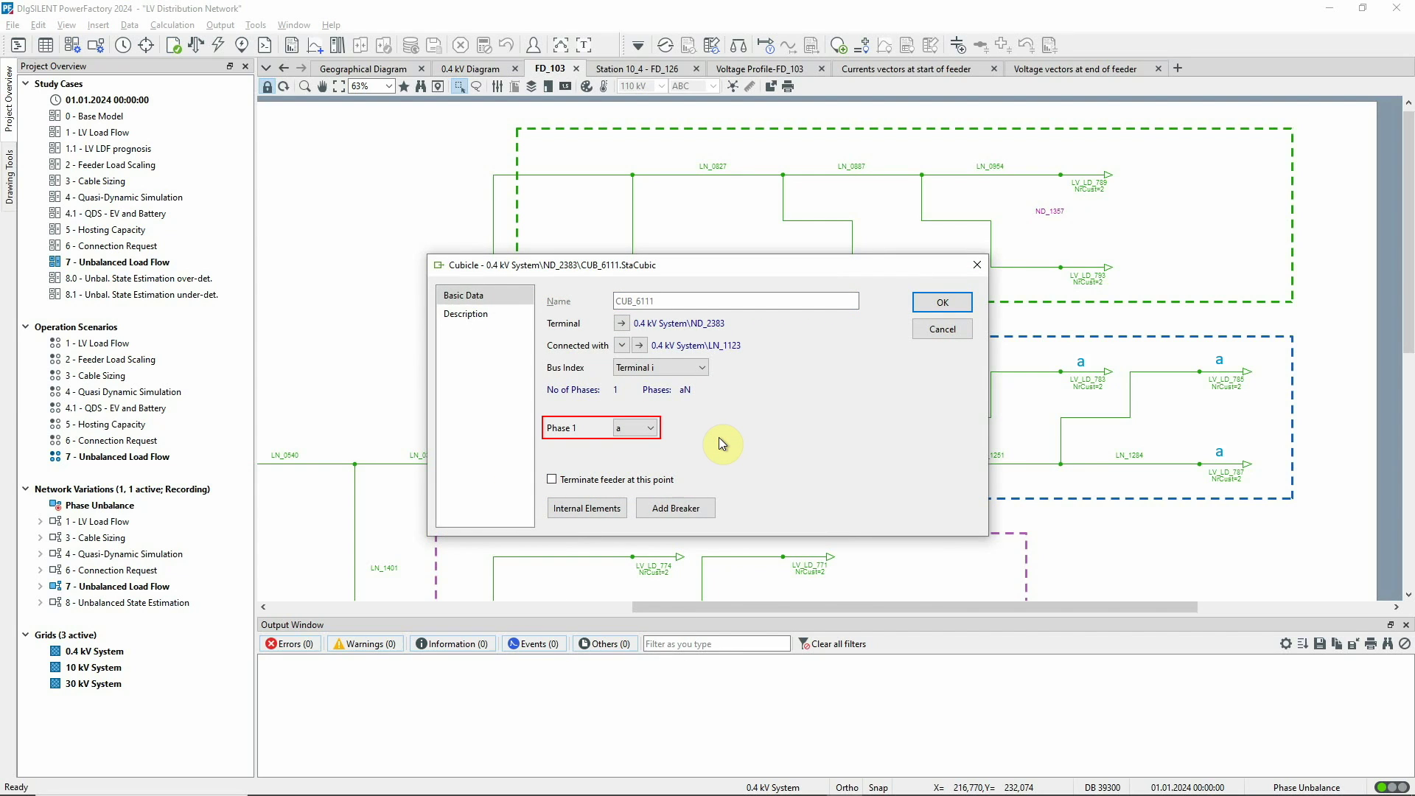
{"action": "left_click", "coordinate": [950, 326]}
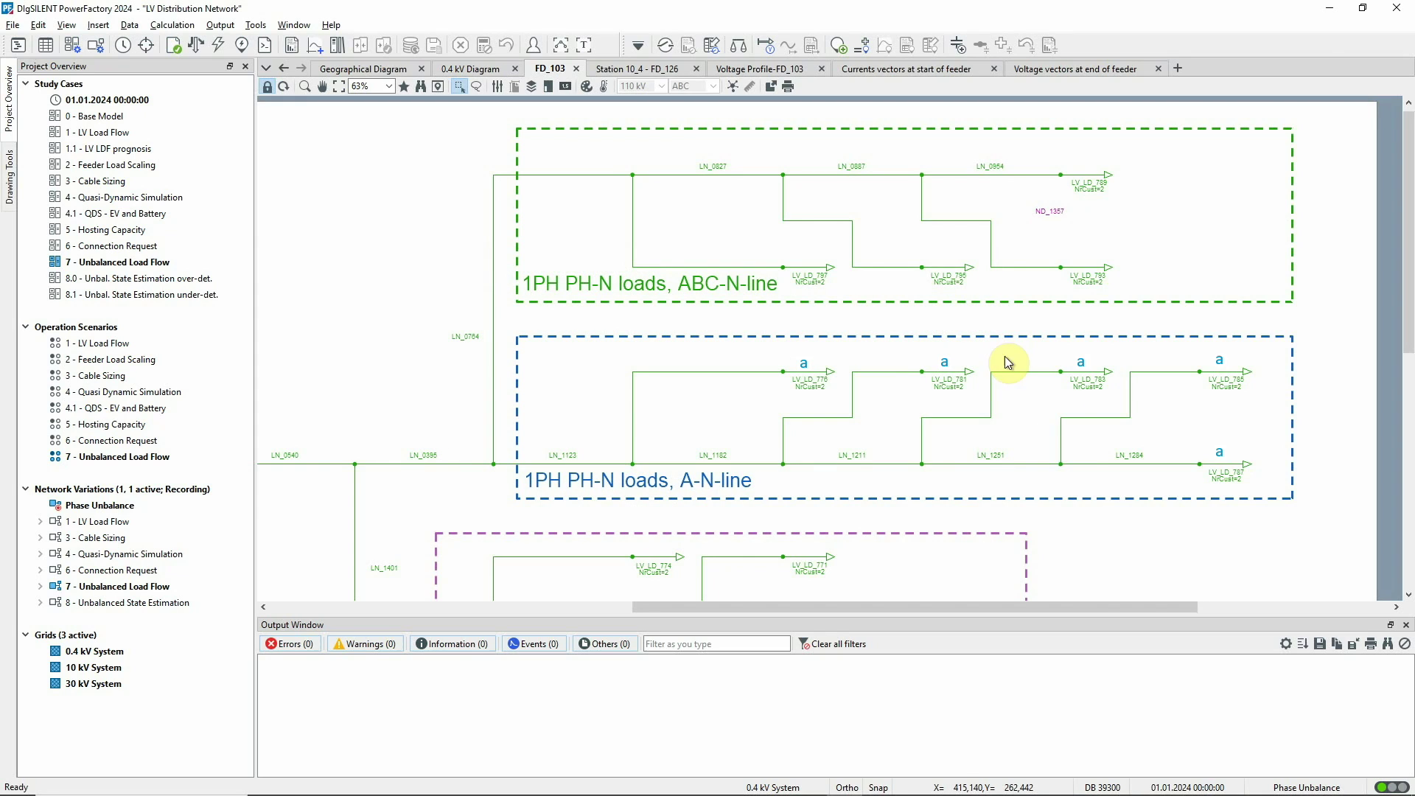
Step: Confirm load LV_LD_771 connects across phases a-b, then scroll to the 3PH-'YN' group
{"action": "scroll", "coordinate": [1257, 553], "scroll_direction": "down", "scroll_amount": 3}
{"action": "scroll", "coordinate": [1282, 559], "scroll_direction": "down", "scroll_amount": 7}
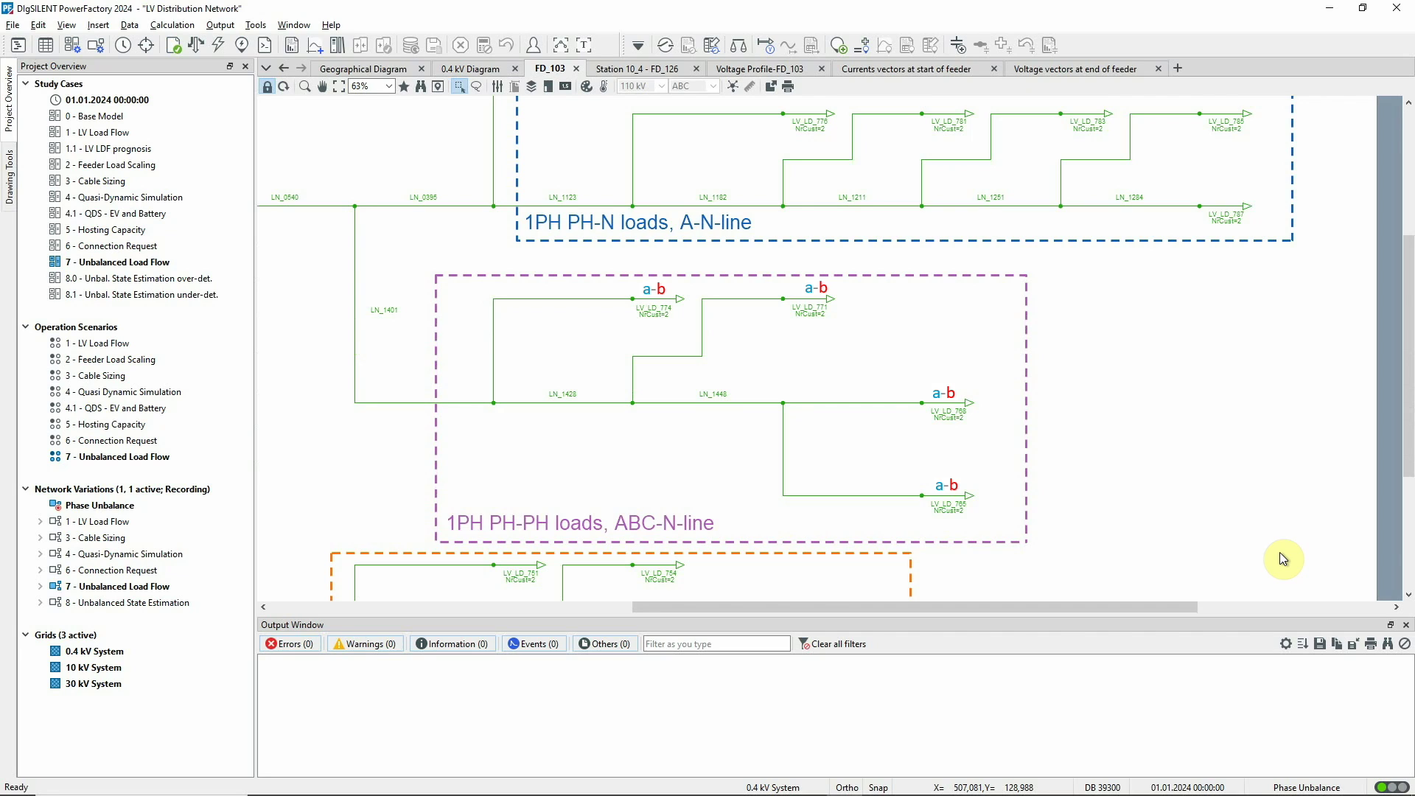
{"action": "right_click", "coordinate": [790, 298]}
{"action": "left_click", "coordinate": [830, 307]}
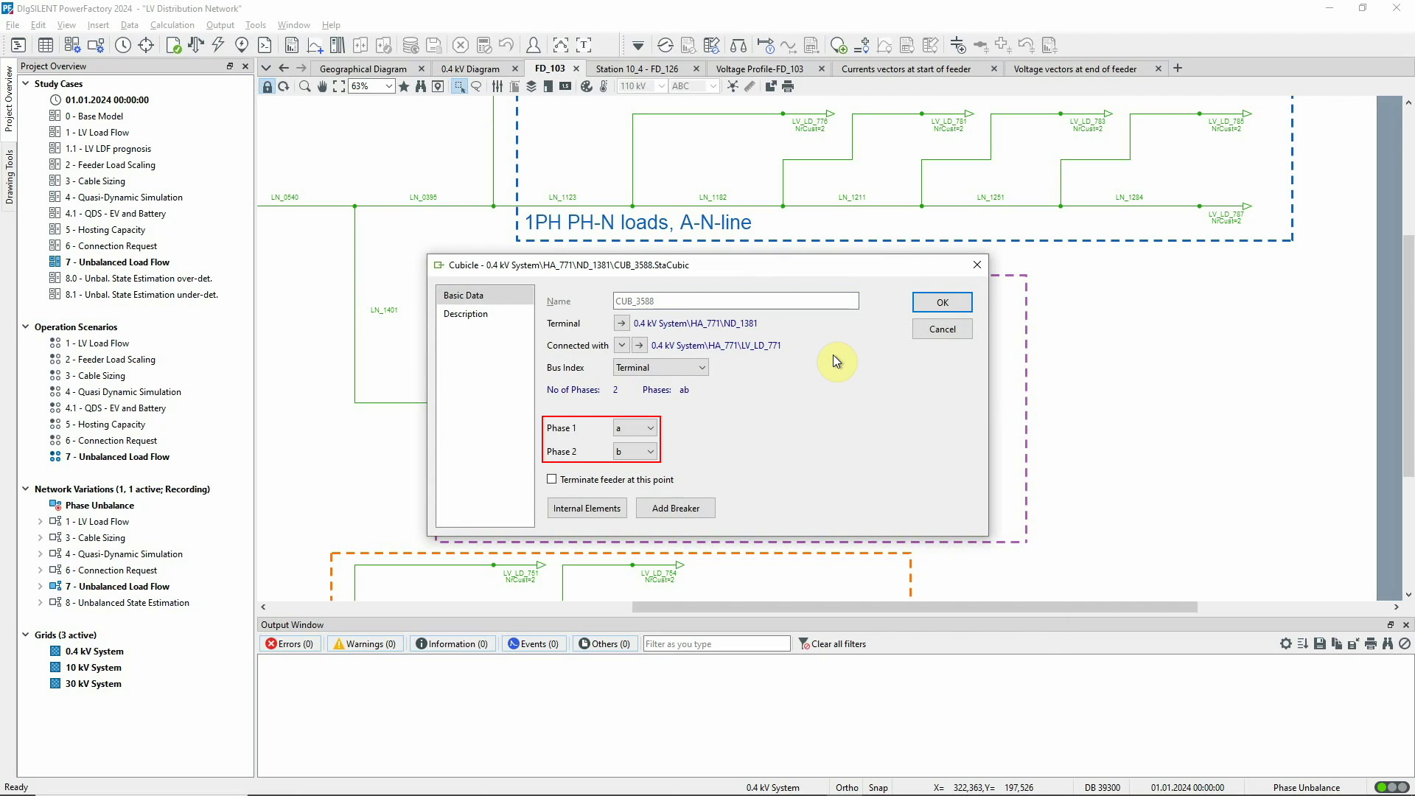
{"action": "left_click", "coordinate": [922, 330]}
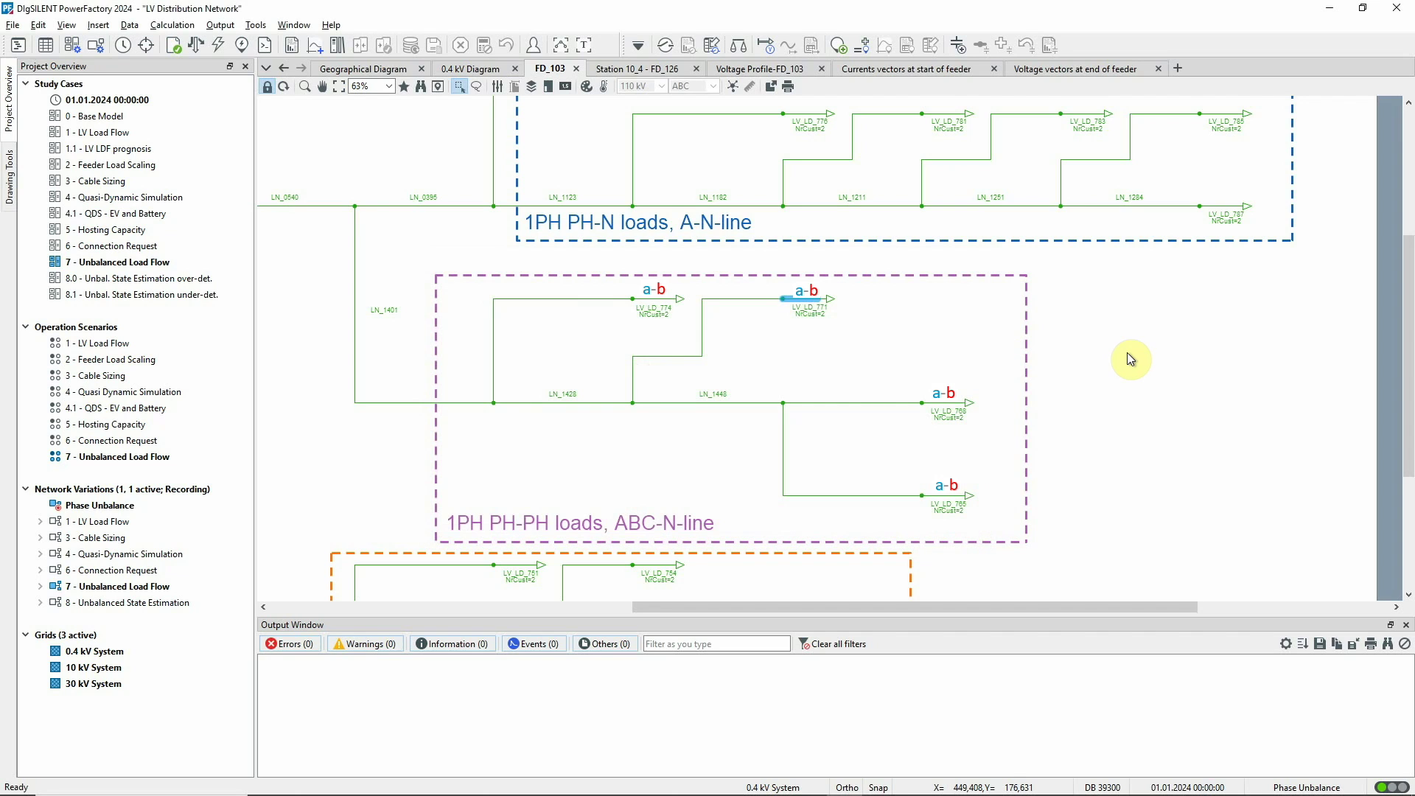
{"action": "scroll", "coordinate": [1130, 359], "scroll_direction": "down", "scroll_amount": 3}
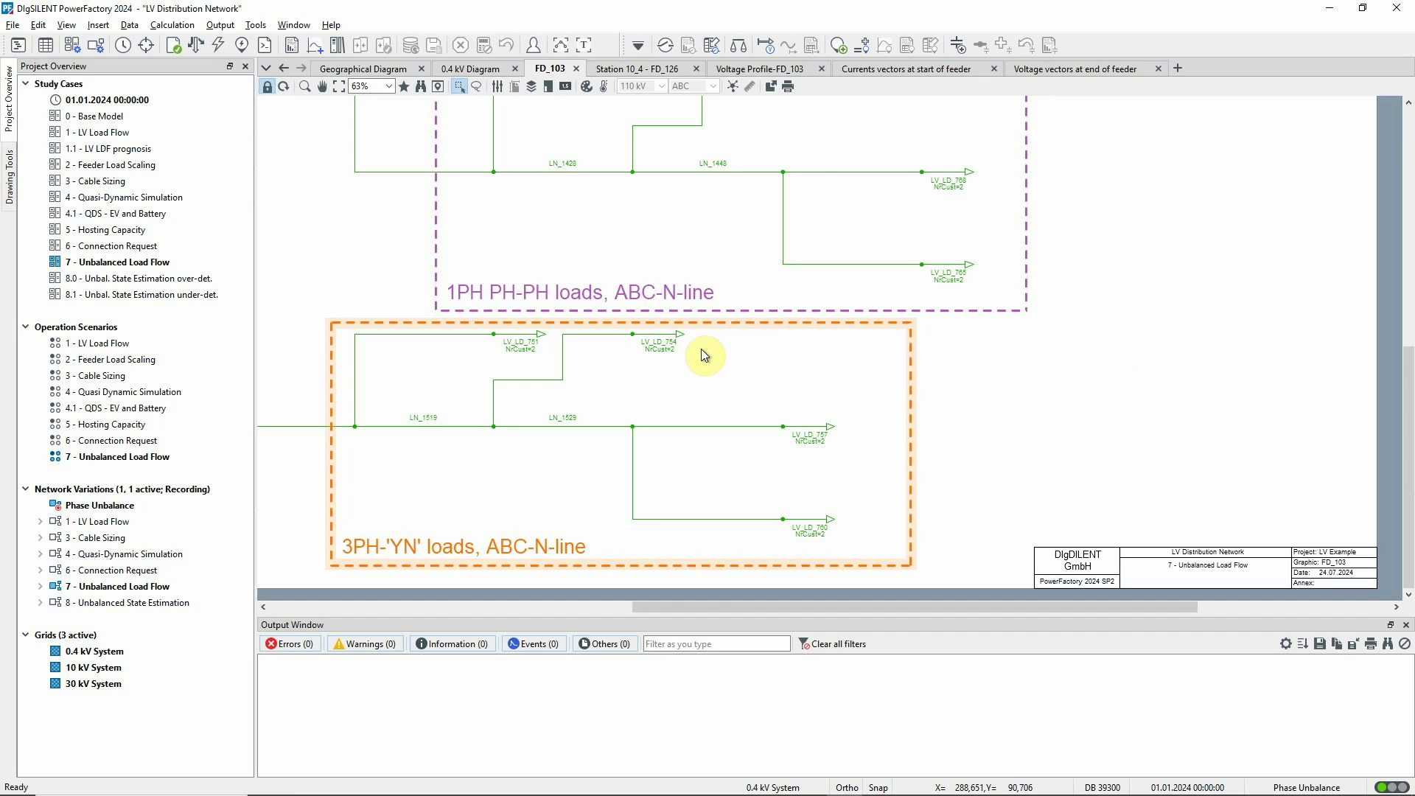
Step: Check LV_LD_754's Load Flow page powers of 1, 0.5 and 0.3 kW, then Zoom All
{"action": "double_click", "coordinate": [680, 337]}
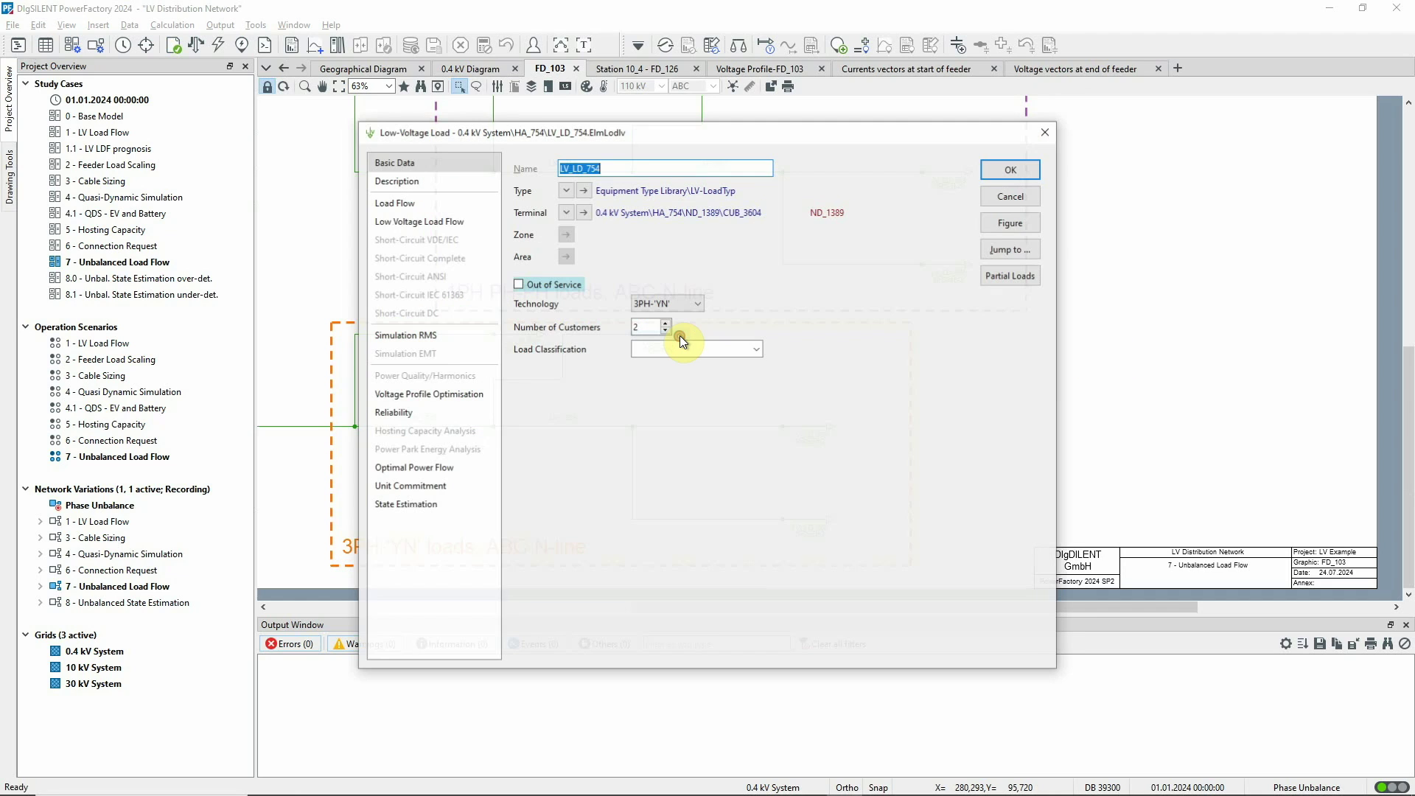
{"action": "left_click", "coordinate": [440, 206]}
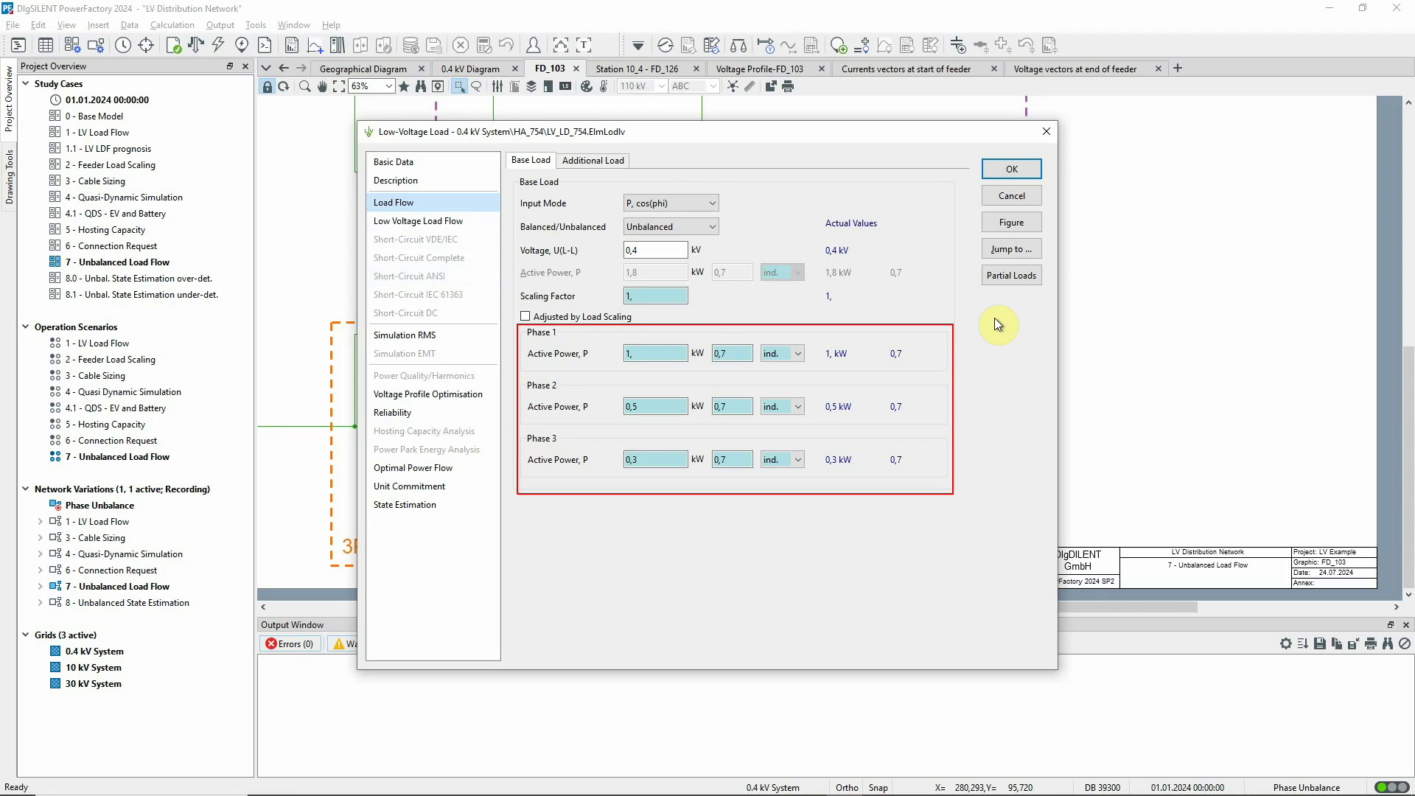
{"action": "left_click", "coordinate": [1024, 199]}
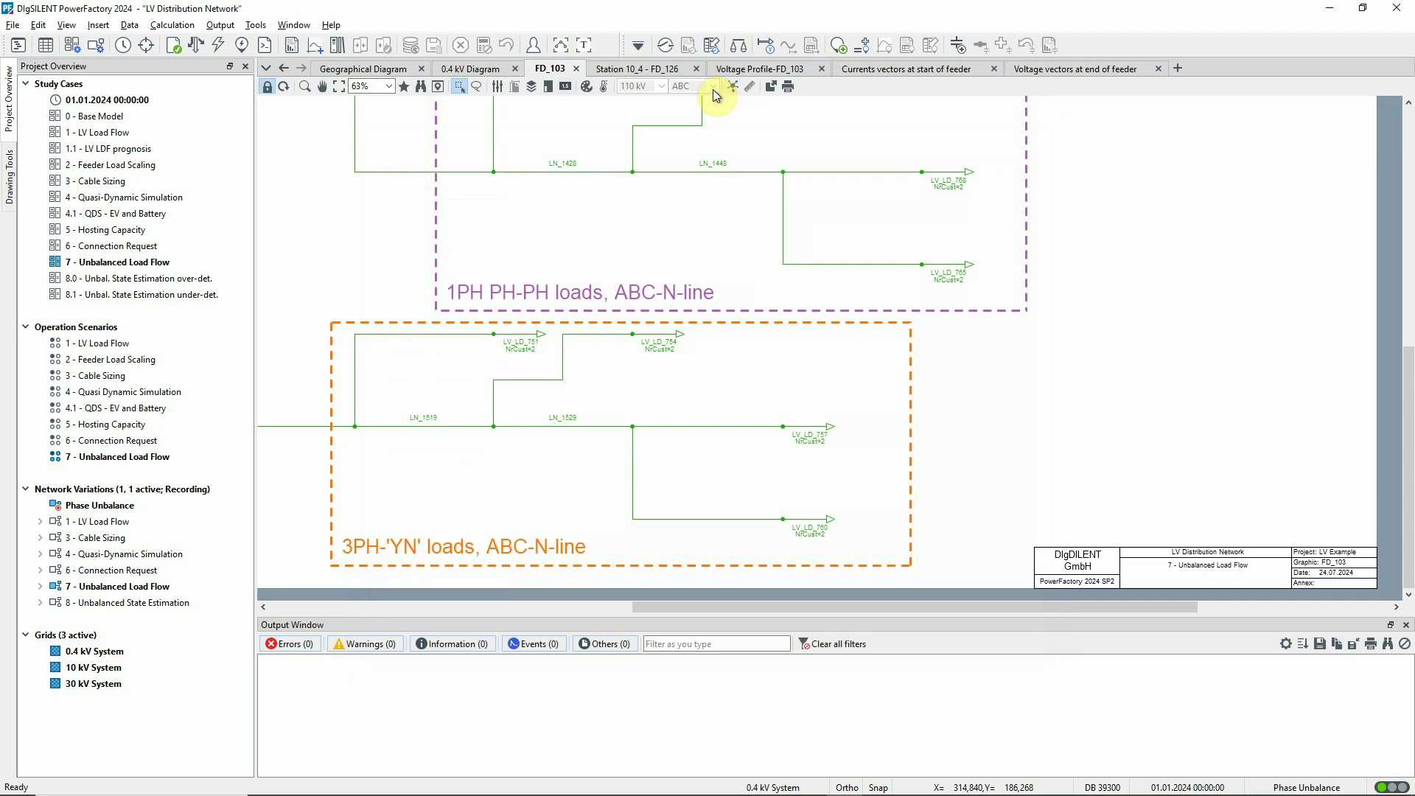
{"action": "left_click", "coordinate": [336, 86]}
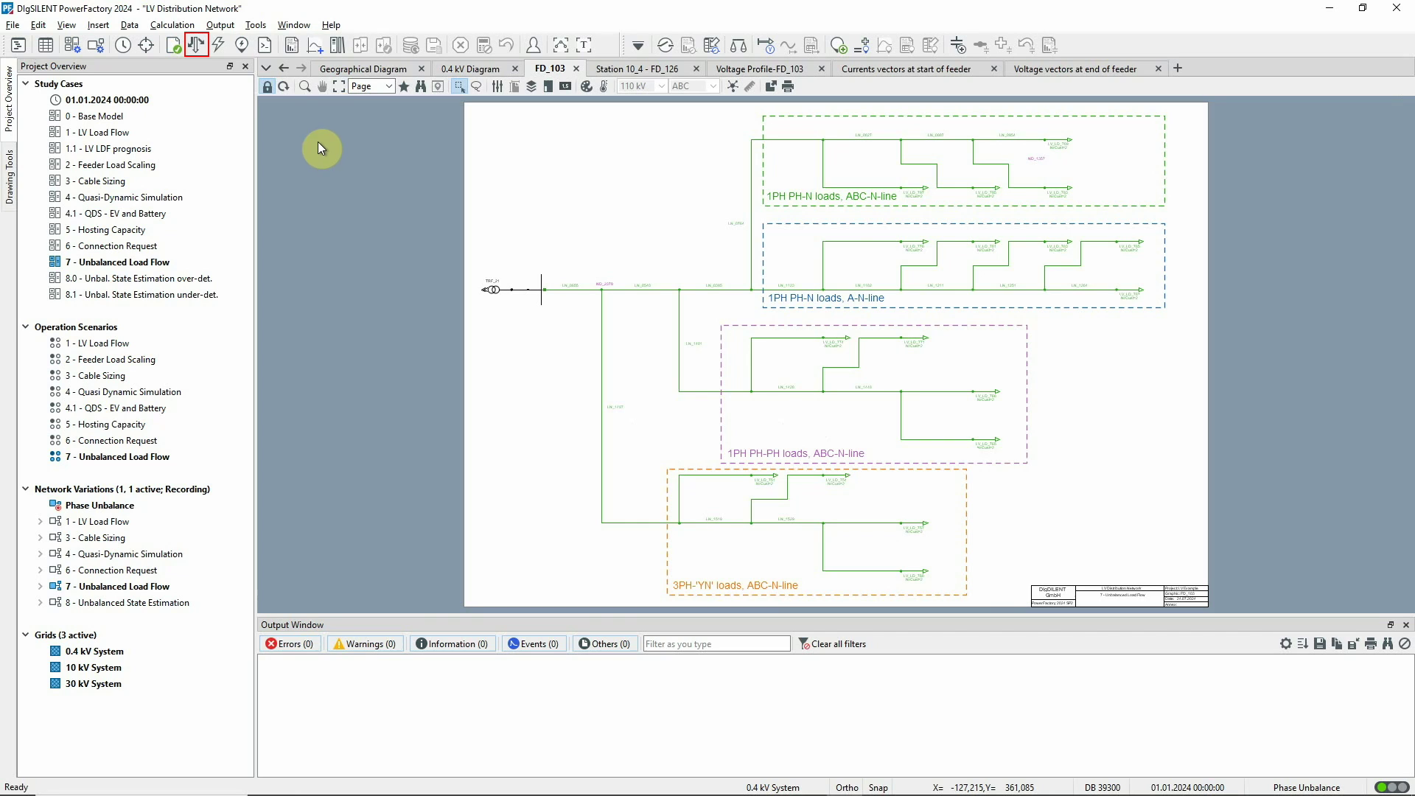
Step: Run the unbalanced 3-phase (ABC) load flow and zoom in on TRF_21 and line LN_0655
{"action": "left_click", "coordinate": [196, 45]}
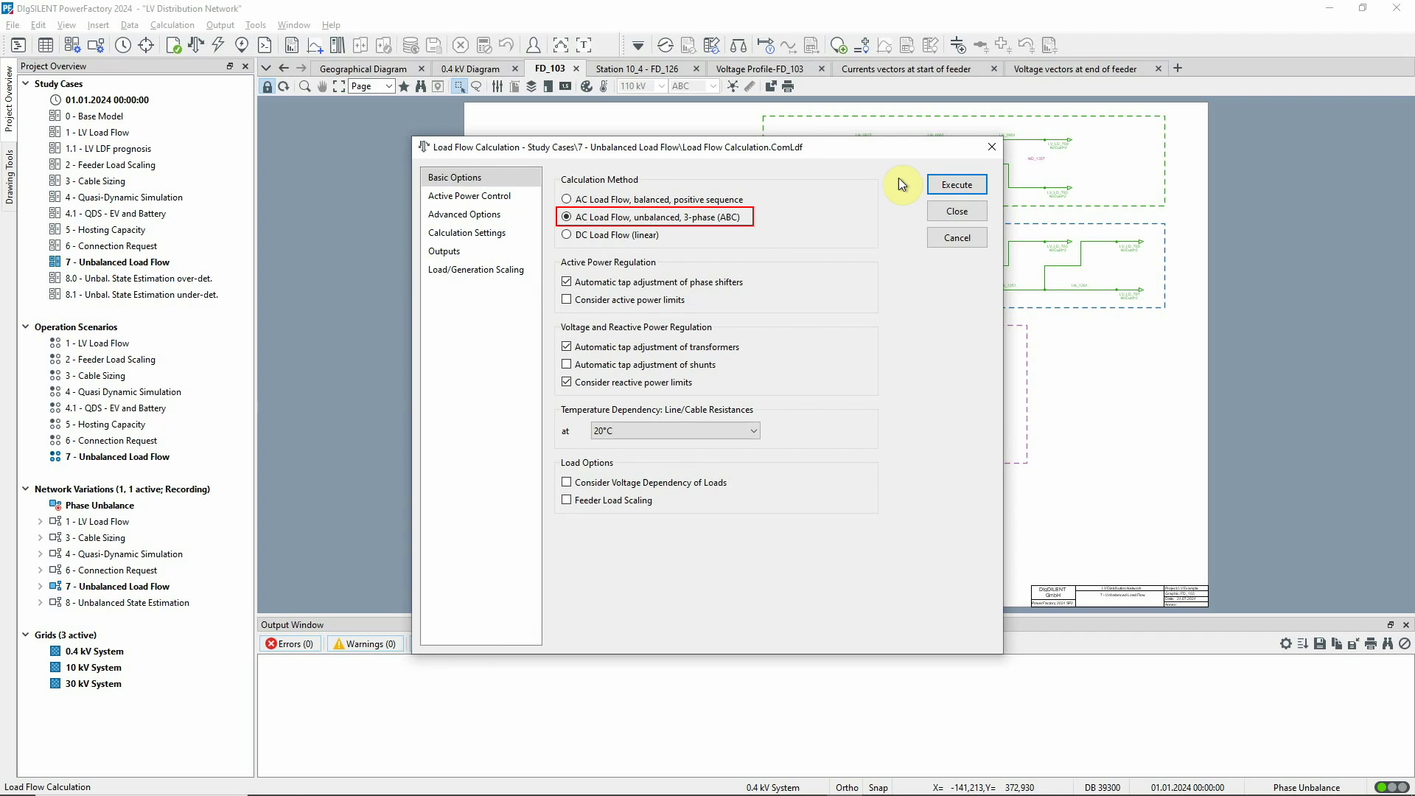
{"action": "left_click", "coordinate": [947, 181]}
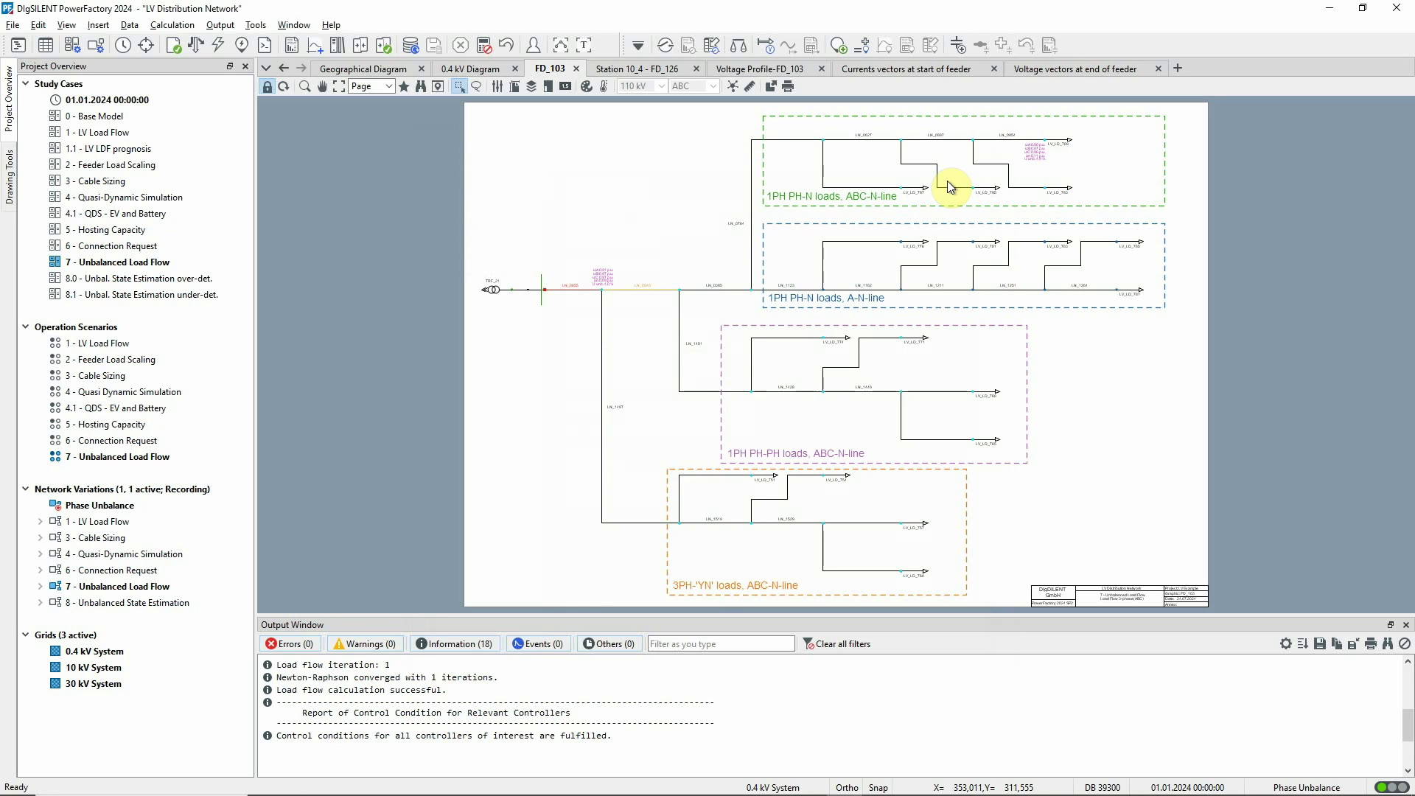
{"action": "left_click", "coordinate": [304, 86]}
{"action": "left_click_drag", "start_coordinate": [476, 230], "coordinate": [774, 363]}
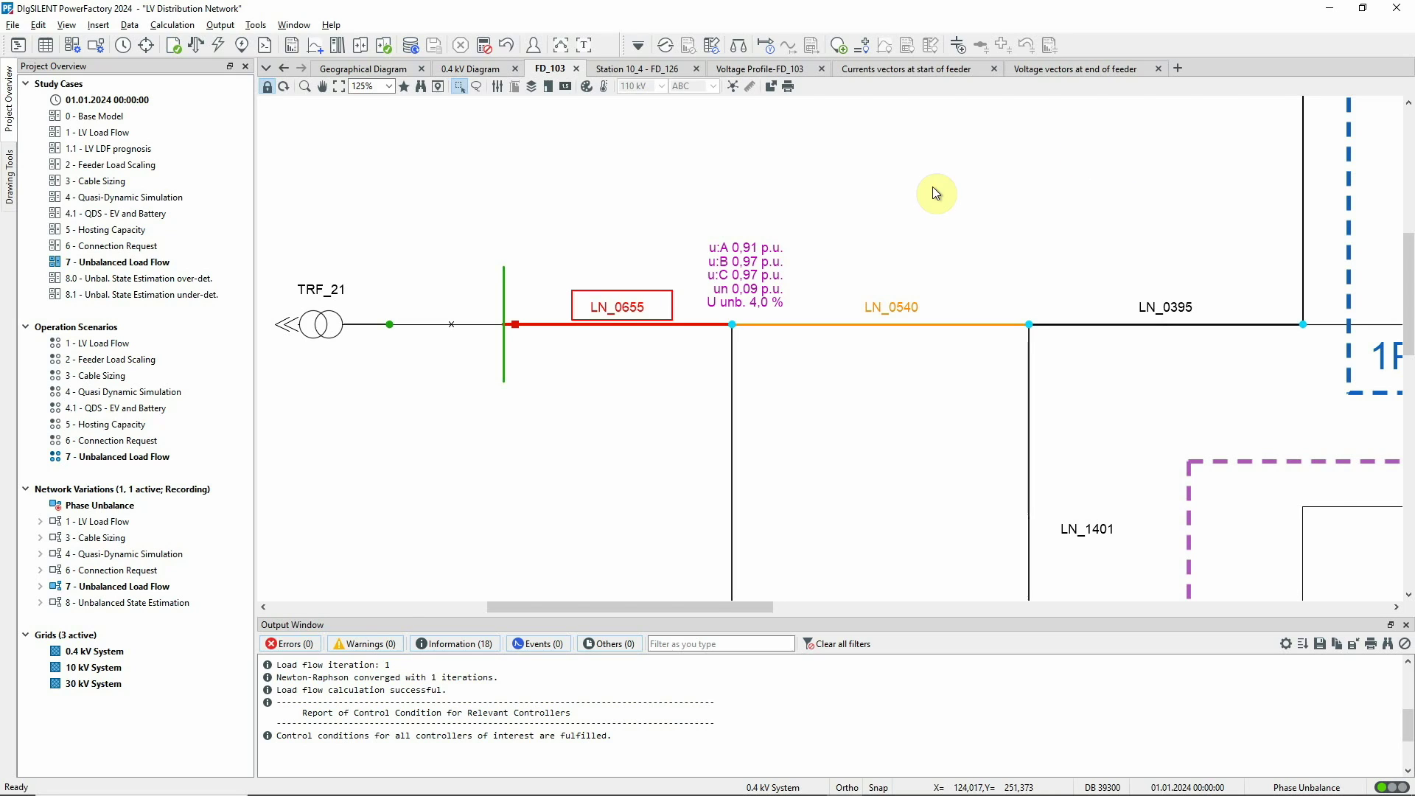
{"action": "right_click", "coordinate": [645, 309]}
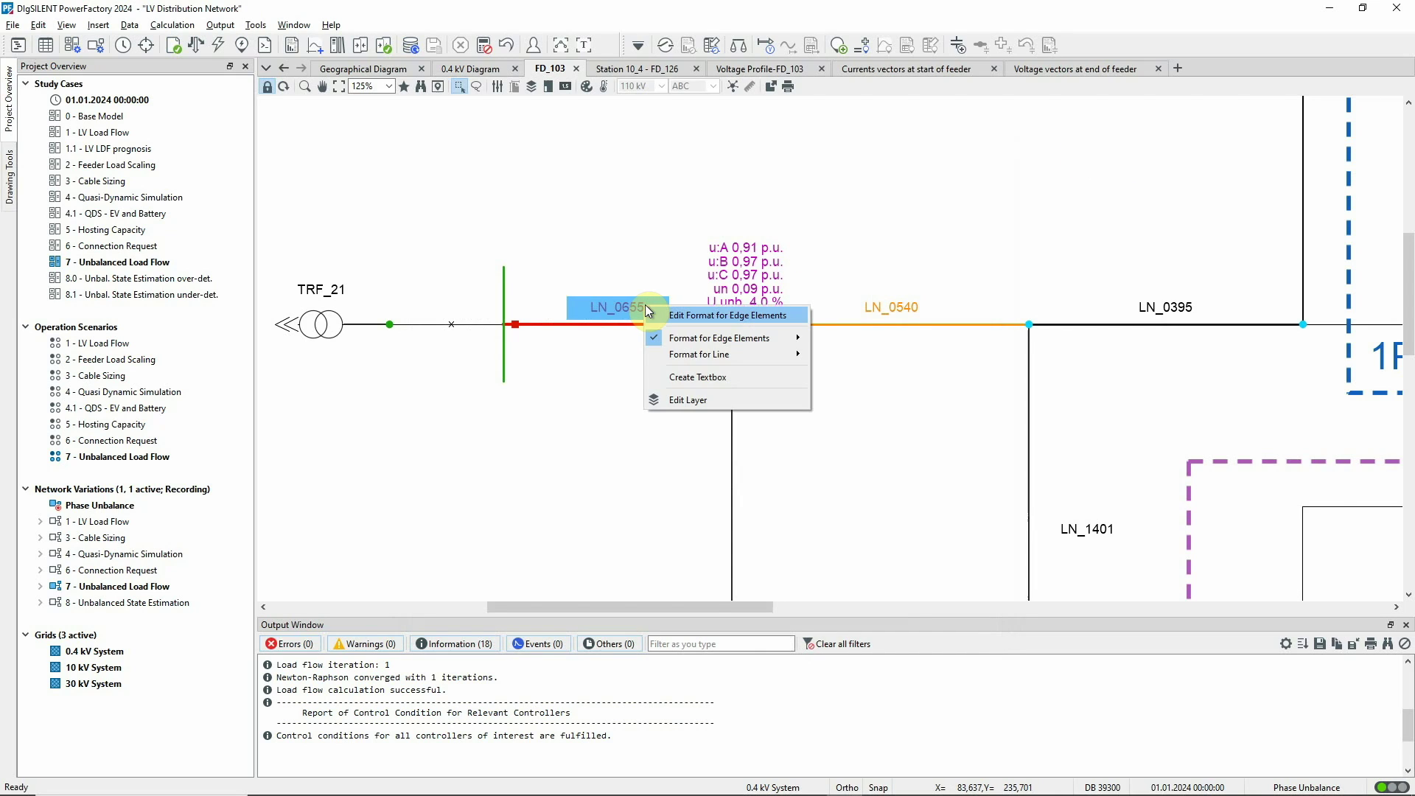
Step: Add Active Power for phases A, B and C to the line label format
{"action": "left_click", "coordinate": [681, 315]}
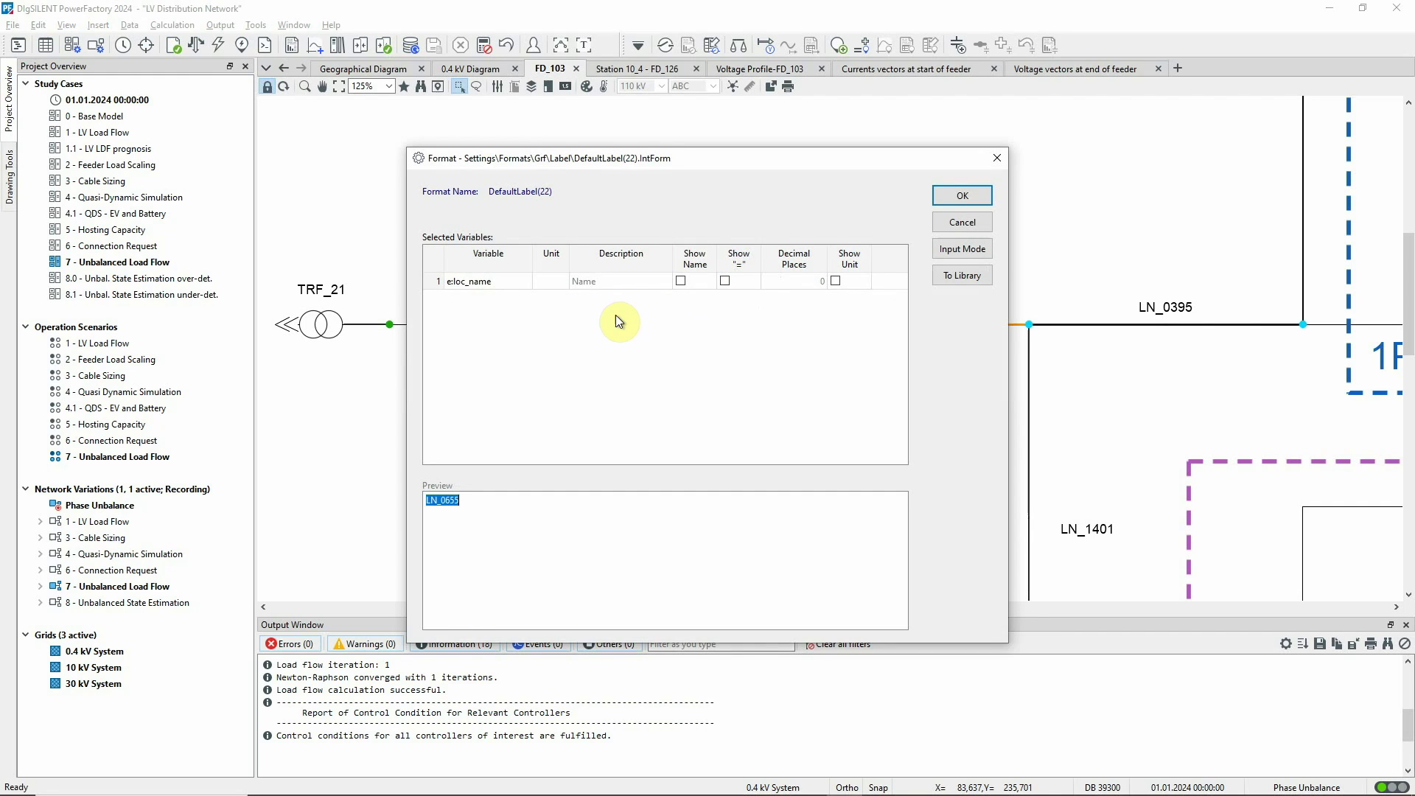
{"action": "left_click", "coordinate": [428, 279]}
{"action": "right_click", "coordinate": [428, 280]}
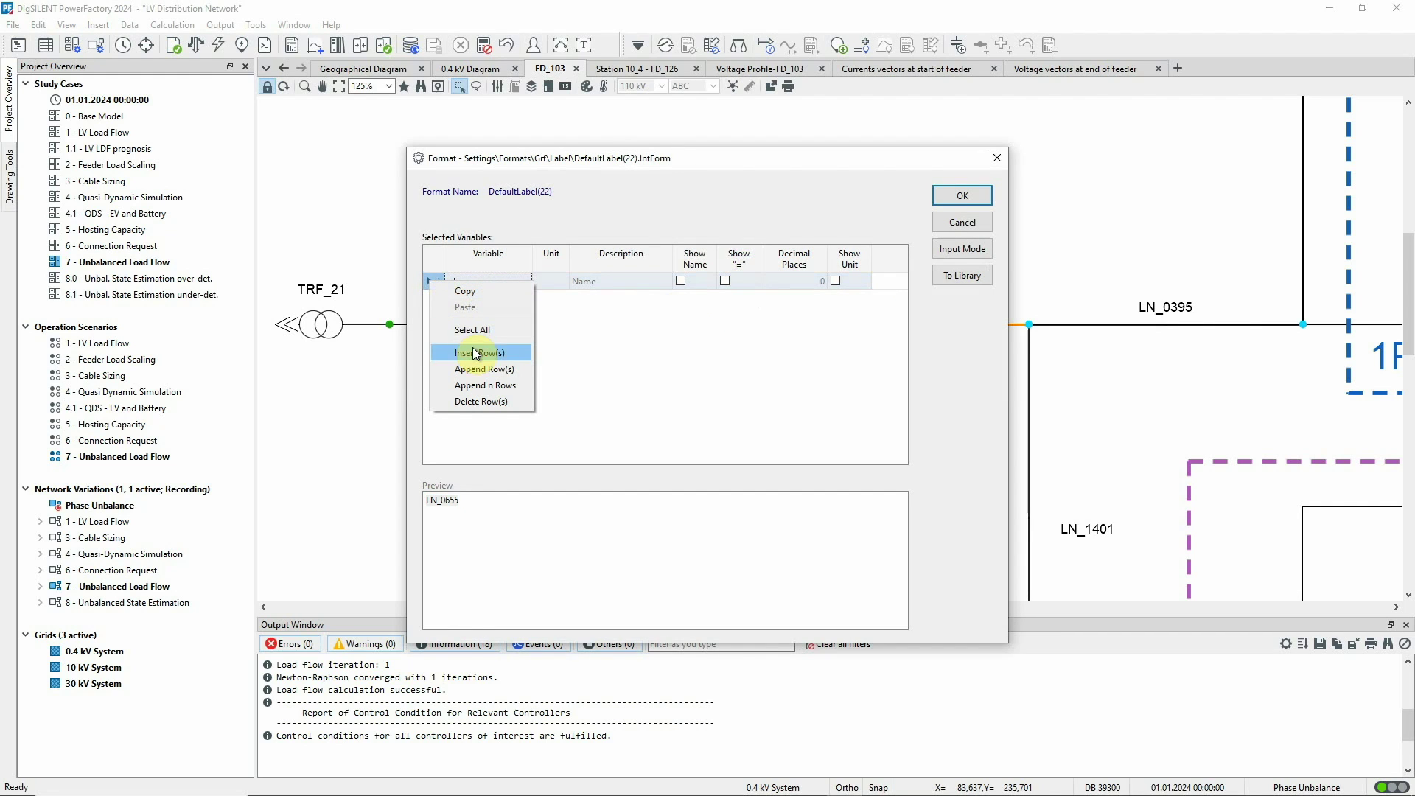
{"action": "left_click", "coordinate": [481, 368]}
{"action": "double_click", "coordinate": [462, 296]}
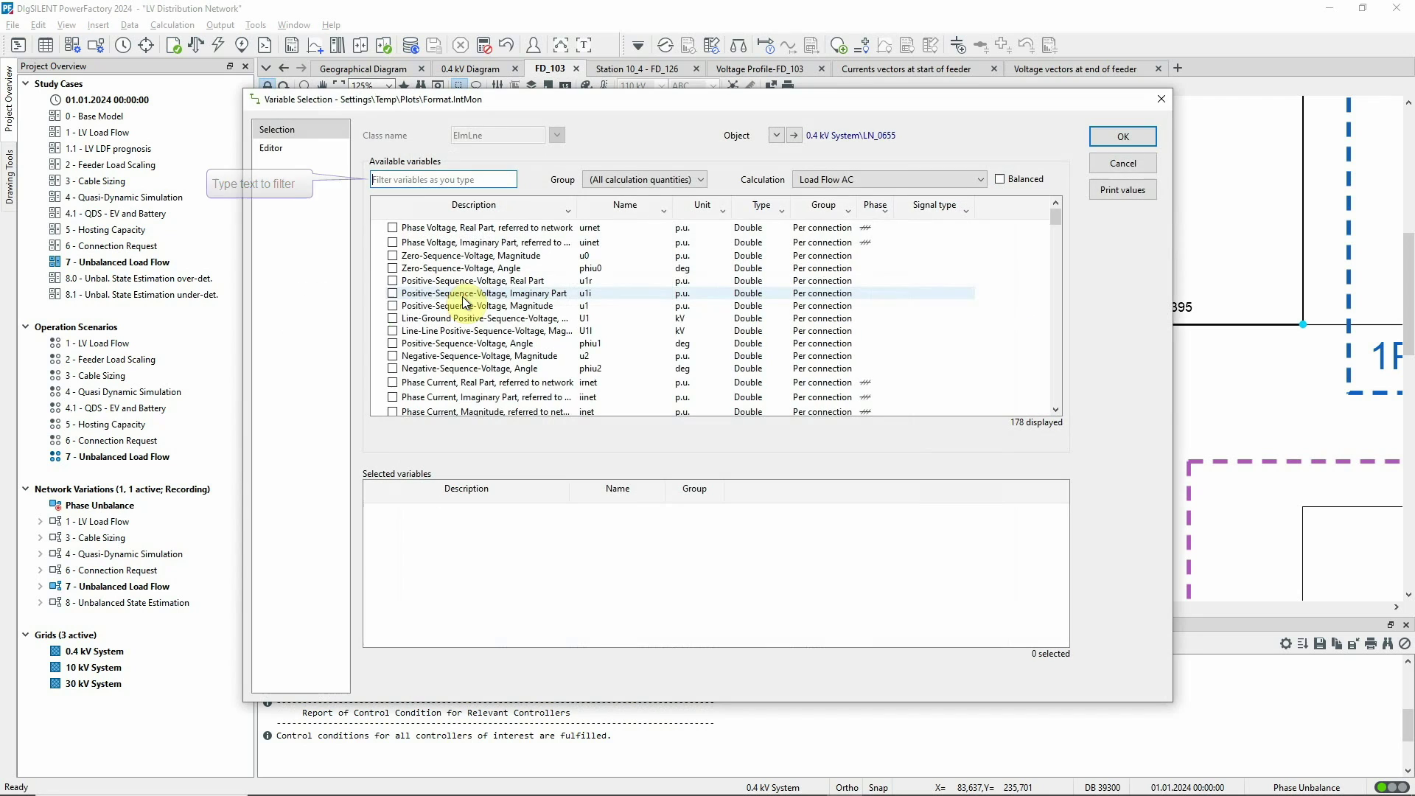
{"action": "type", "text": "power"}
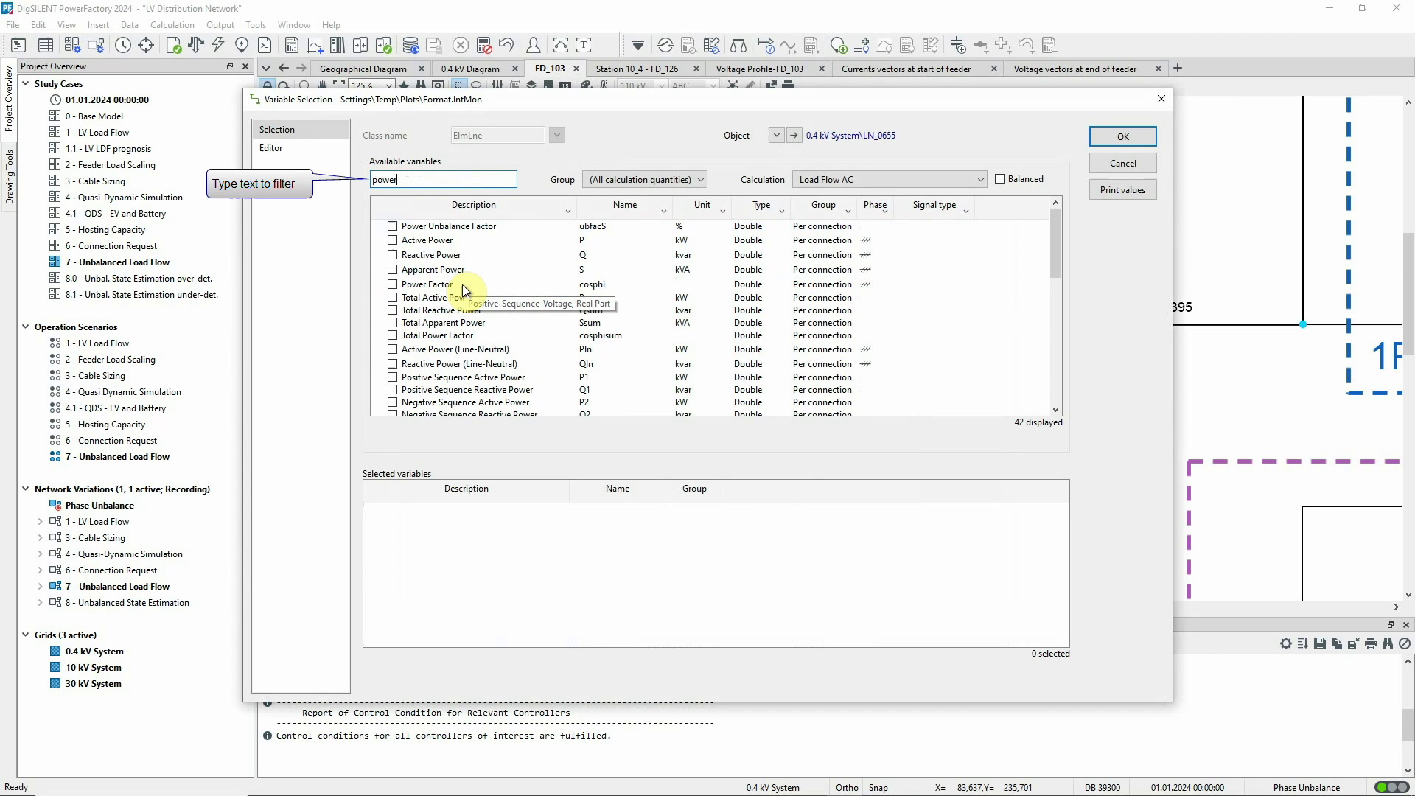
{"action": "left_click", "coordinate": [392, 241]}
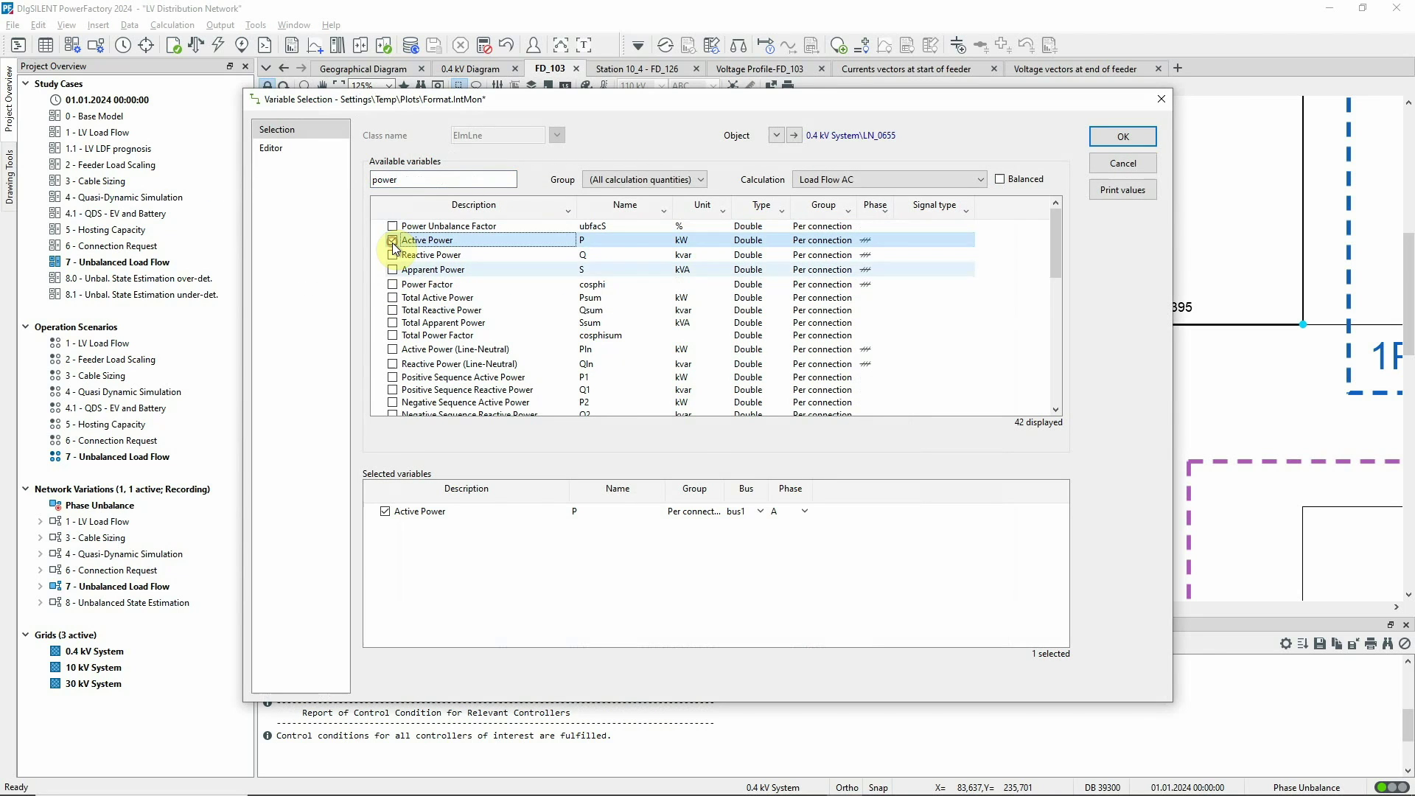
{"action": "left_click", "coordinate": [800, 508]}
{"action": "left_click", "coordinate": [796, 524]}
{"action": "left_click", "coordinate": [782, 536]}
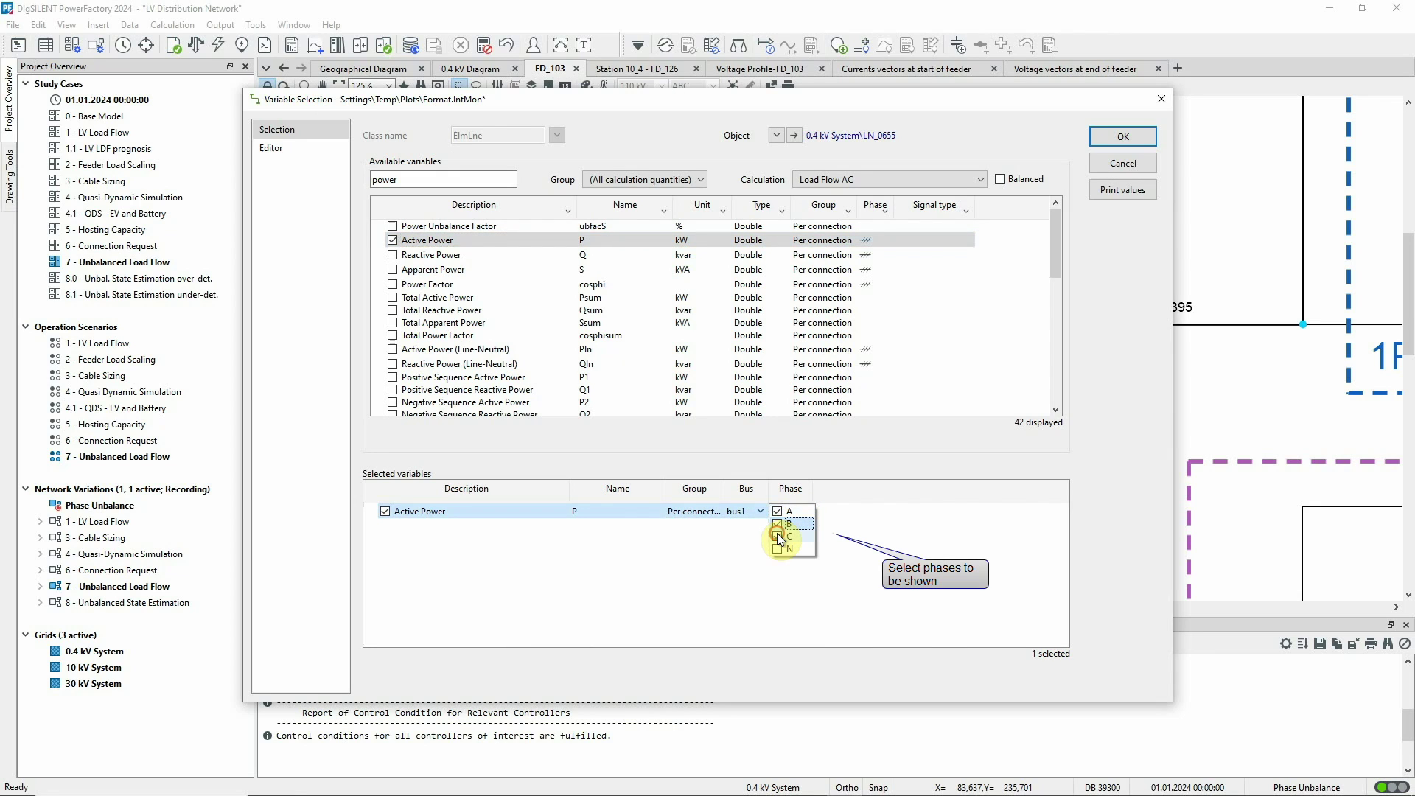
{"action": "left_click", "coordinate": [820, 542]}
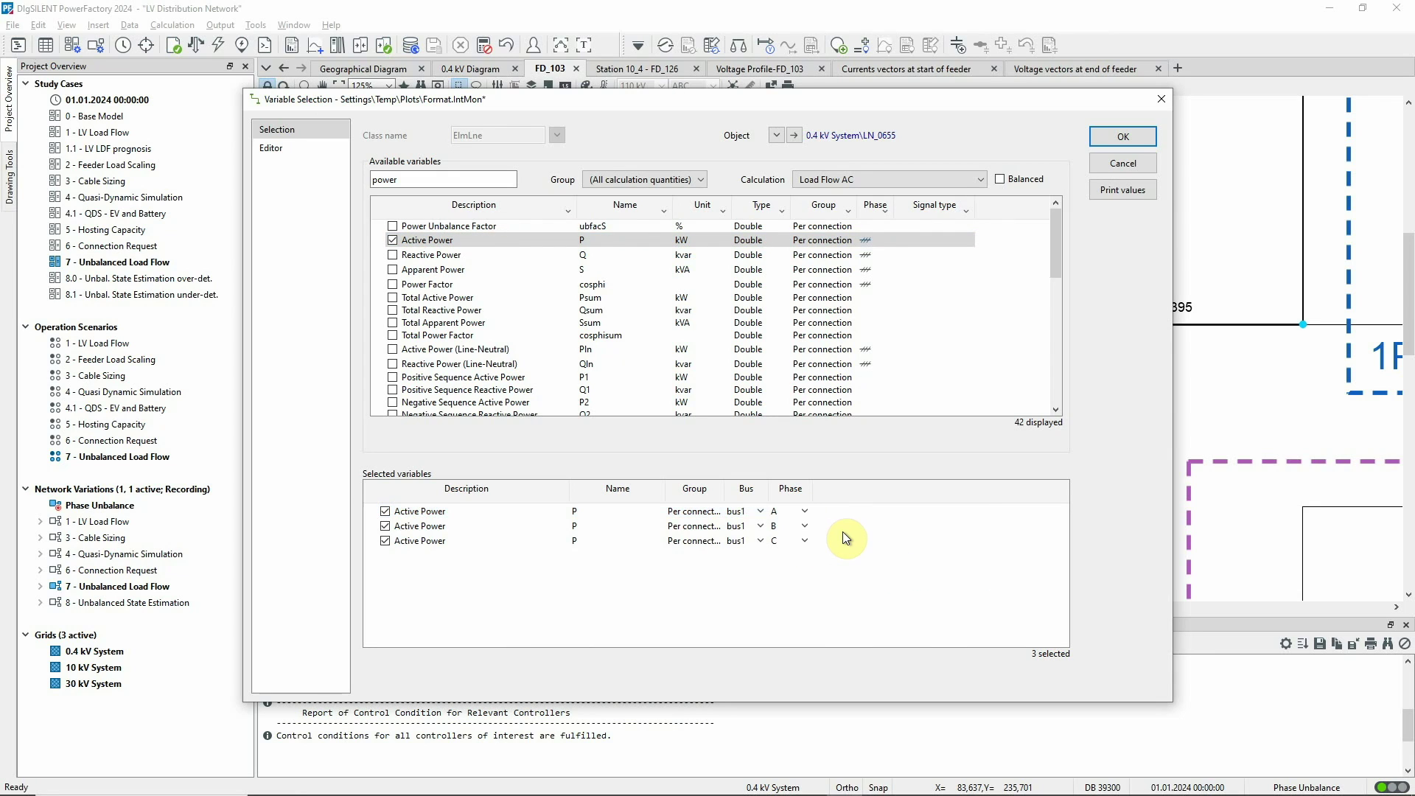
{"action": "left_click", "coordinate": [1126, 137]}
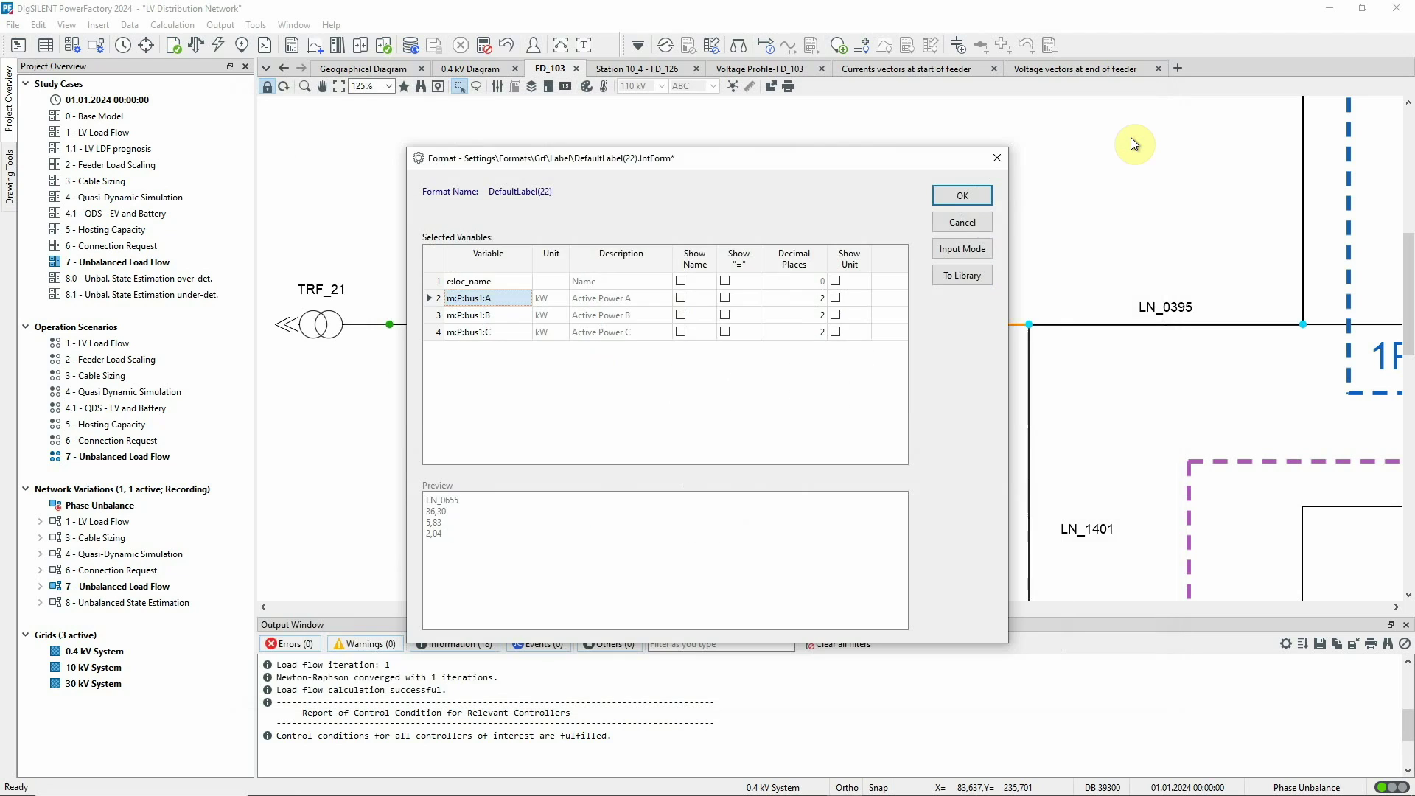
Step: Add the Power Unbalance Factor to the label, show names and units, and apply
{"action": "right_click", "coordinate": [449, 333]}
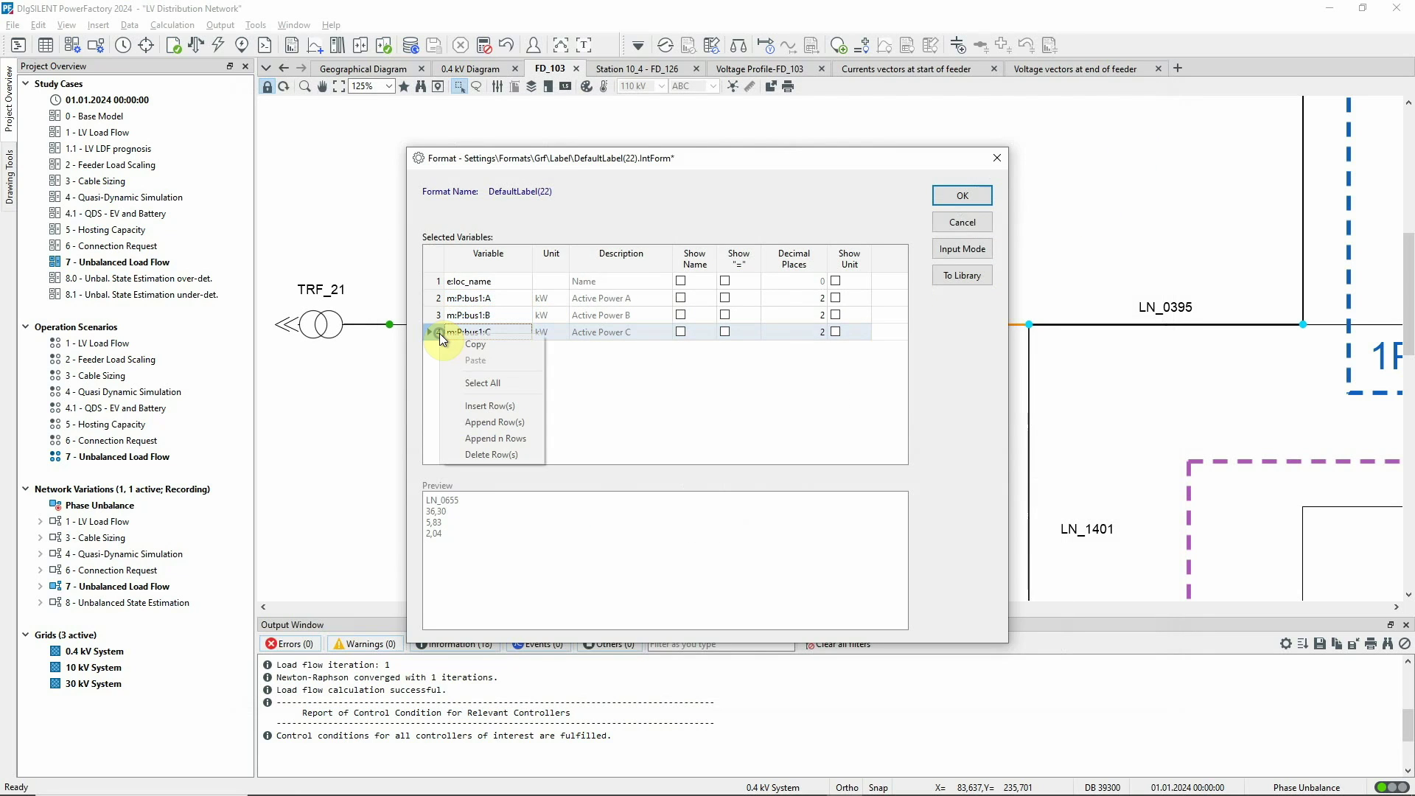
{"action": "left_click", "coordinate": [491, 423]}
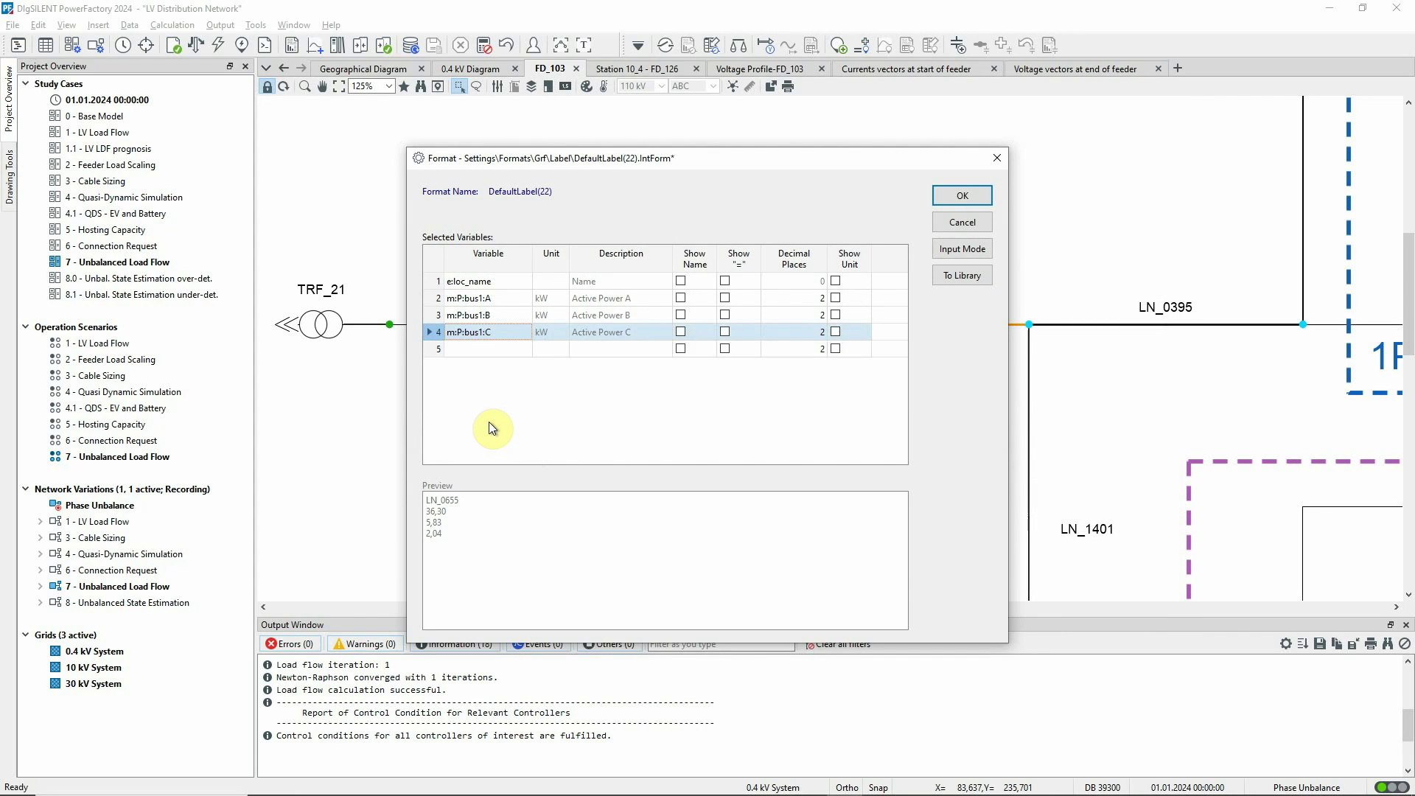
{"action": "double_click", "coordinate": [467, 348]}
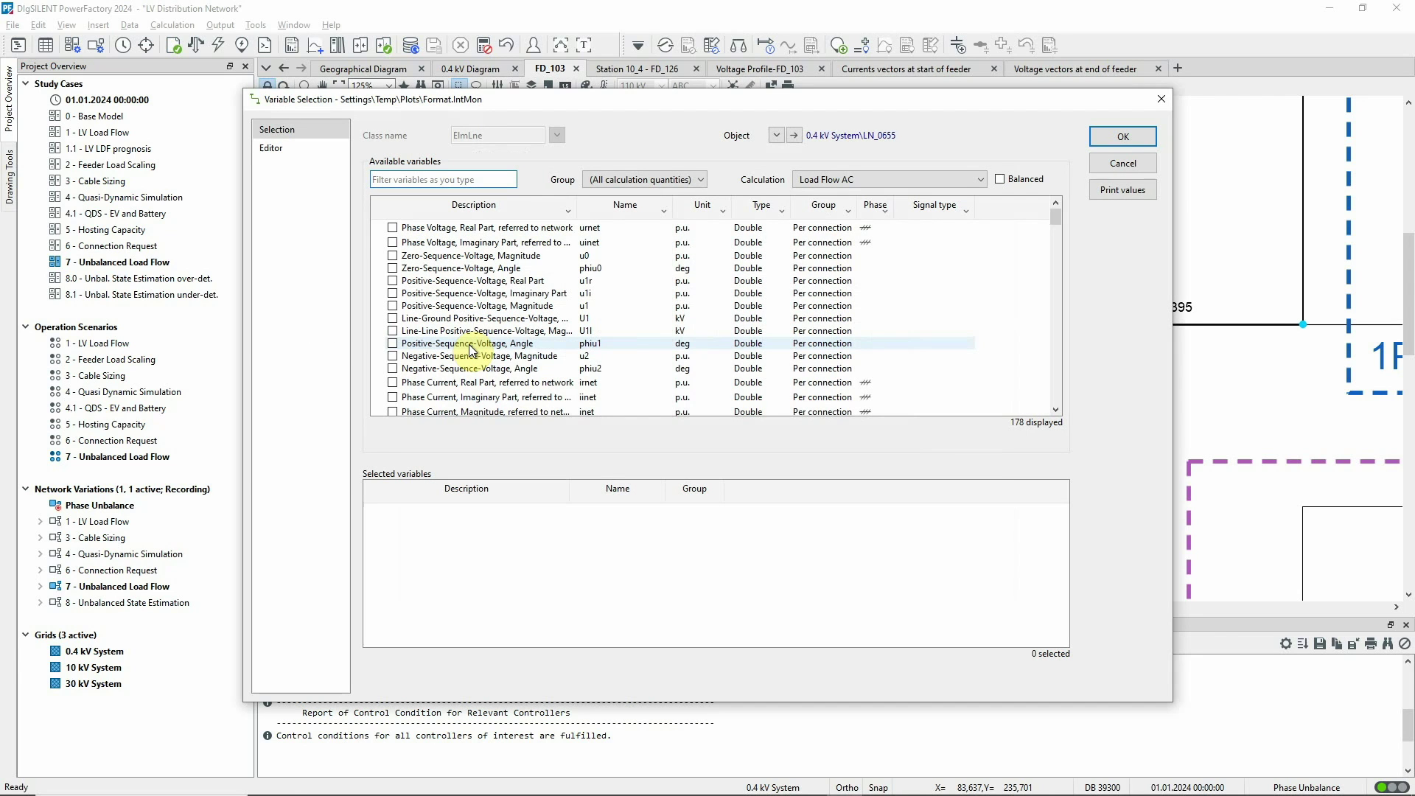
{"action": "type", "text": "unb"}
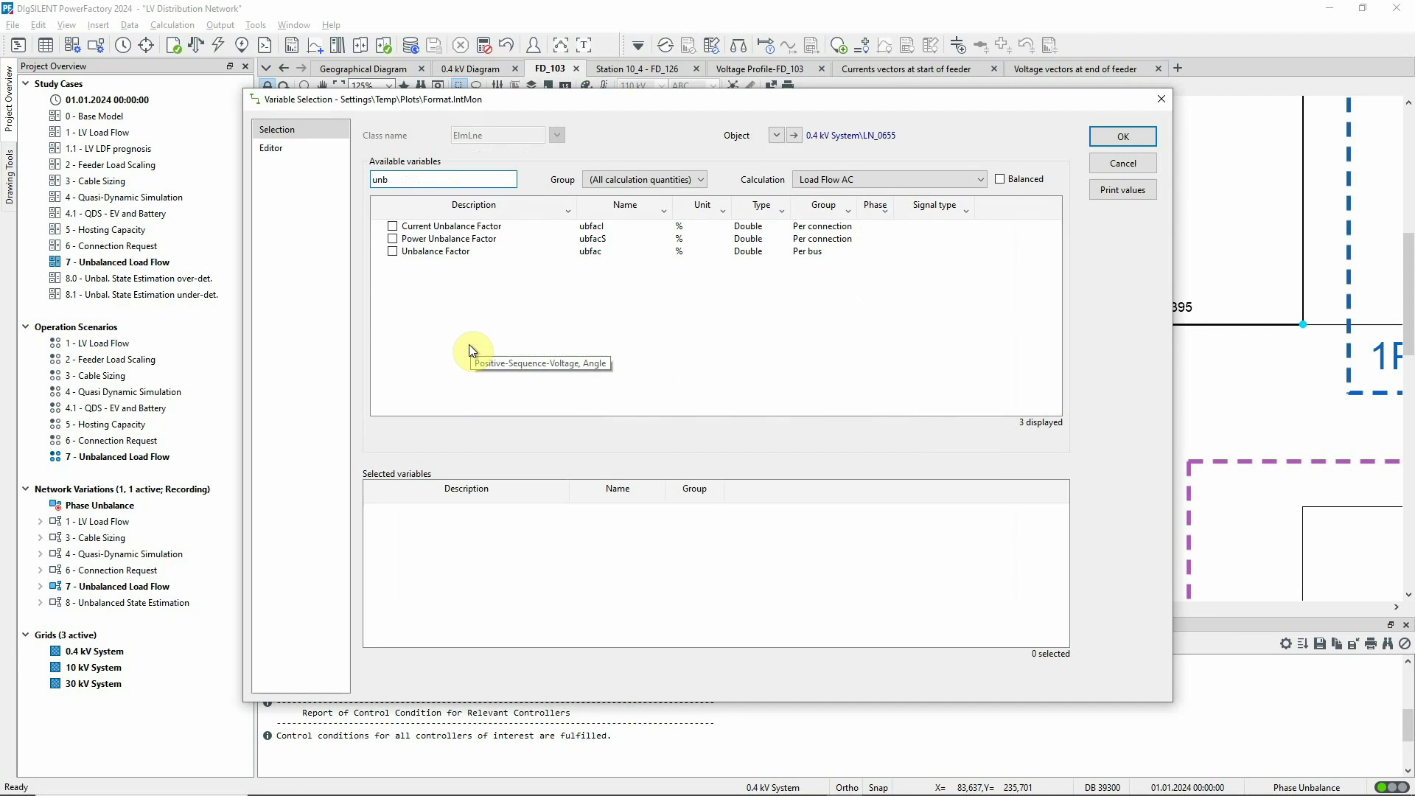
{"action": "left_click", "coordinate": [393, 239]}
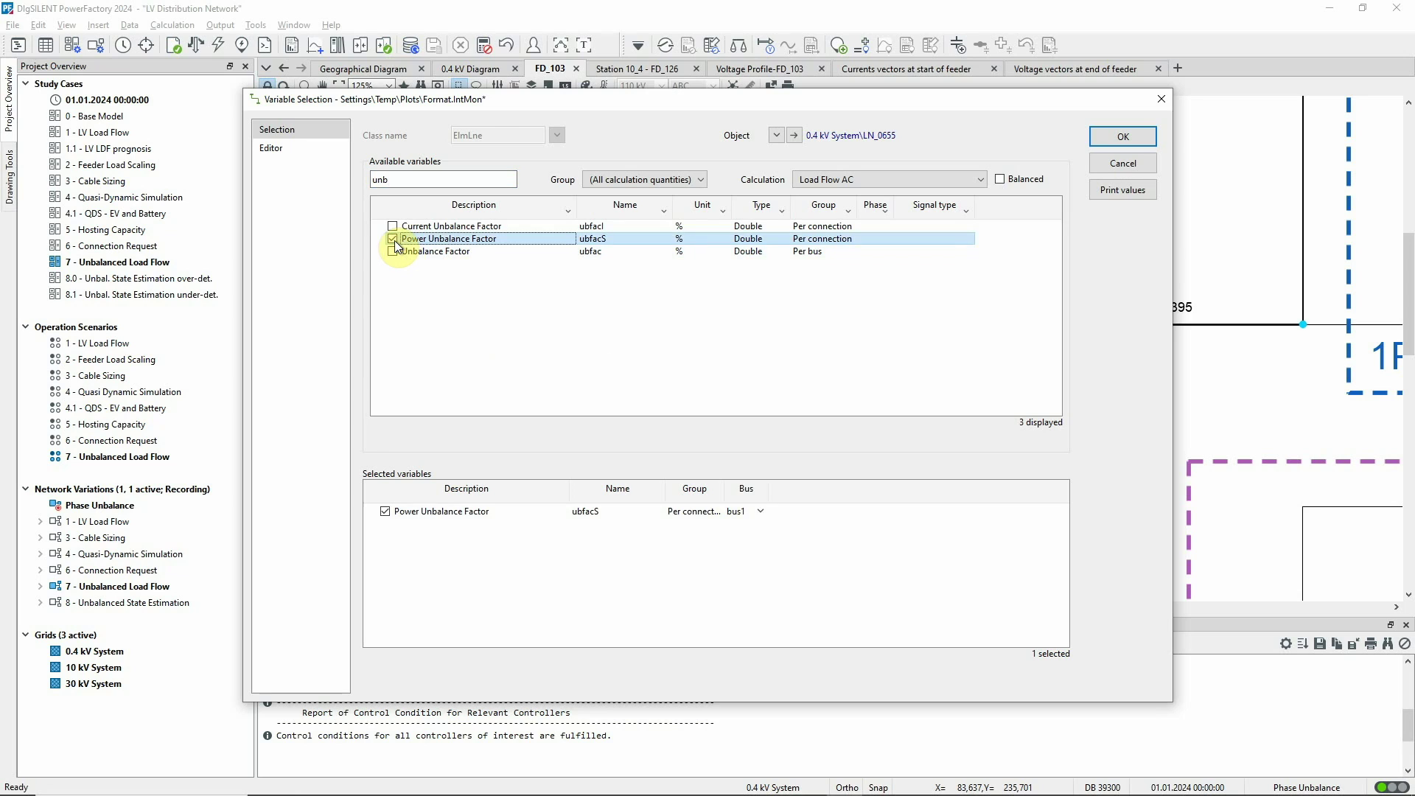
{"action": "left_click", "coordinate": [1101, 137]}
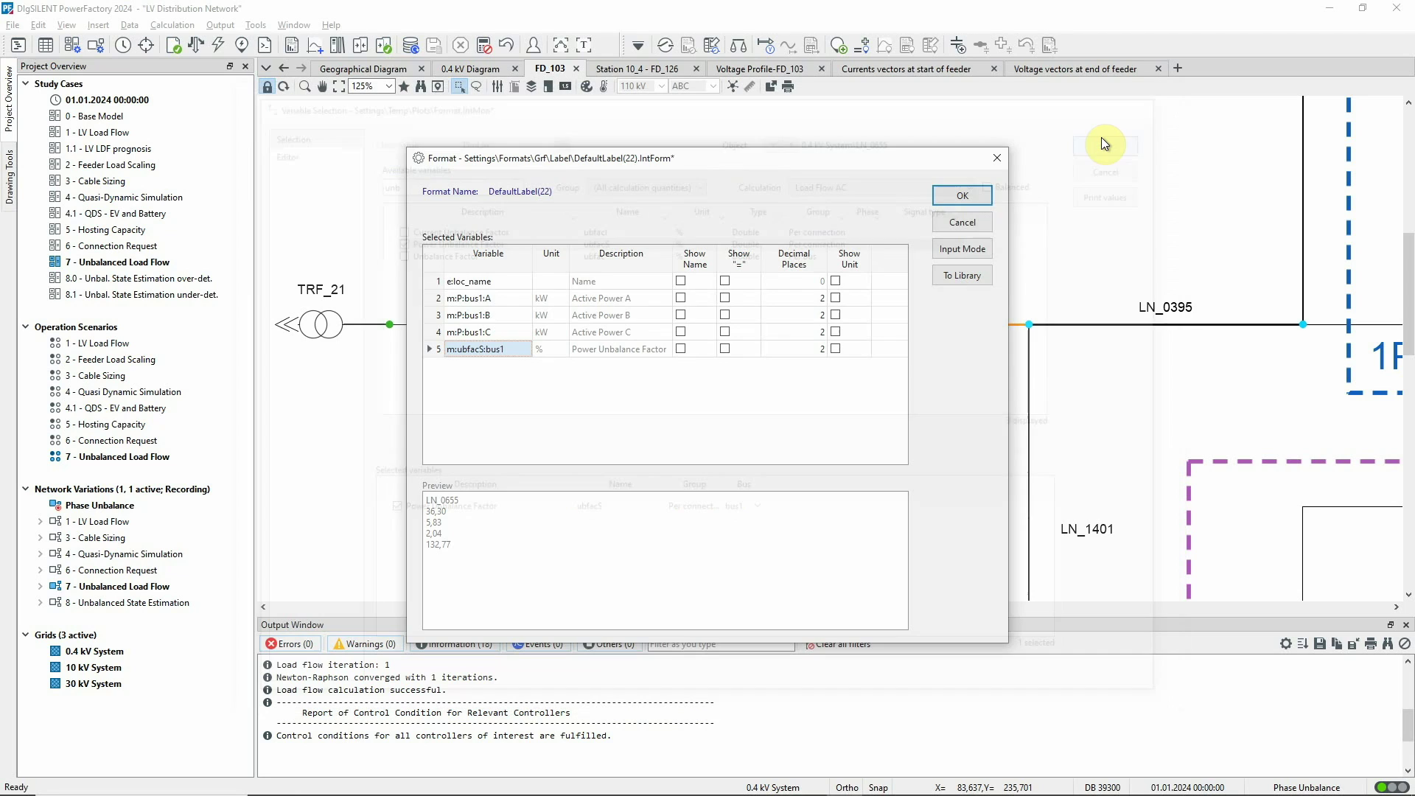
{"action": "left_click", "coordinate": [682, 299]}
{"action": "left_click_drag", "start_coordinate": [687, 303], "coordinate": [692, 343]}
{"action": "left_click_drag", "start_coordinate": [838, 302], "coordinate": [852, 346]}
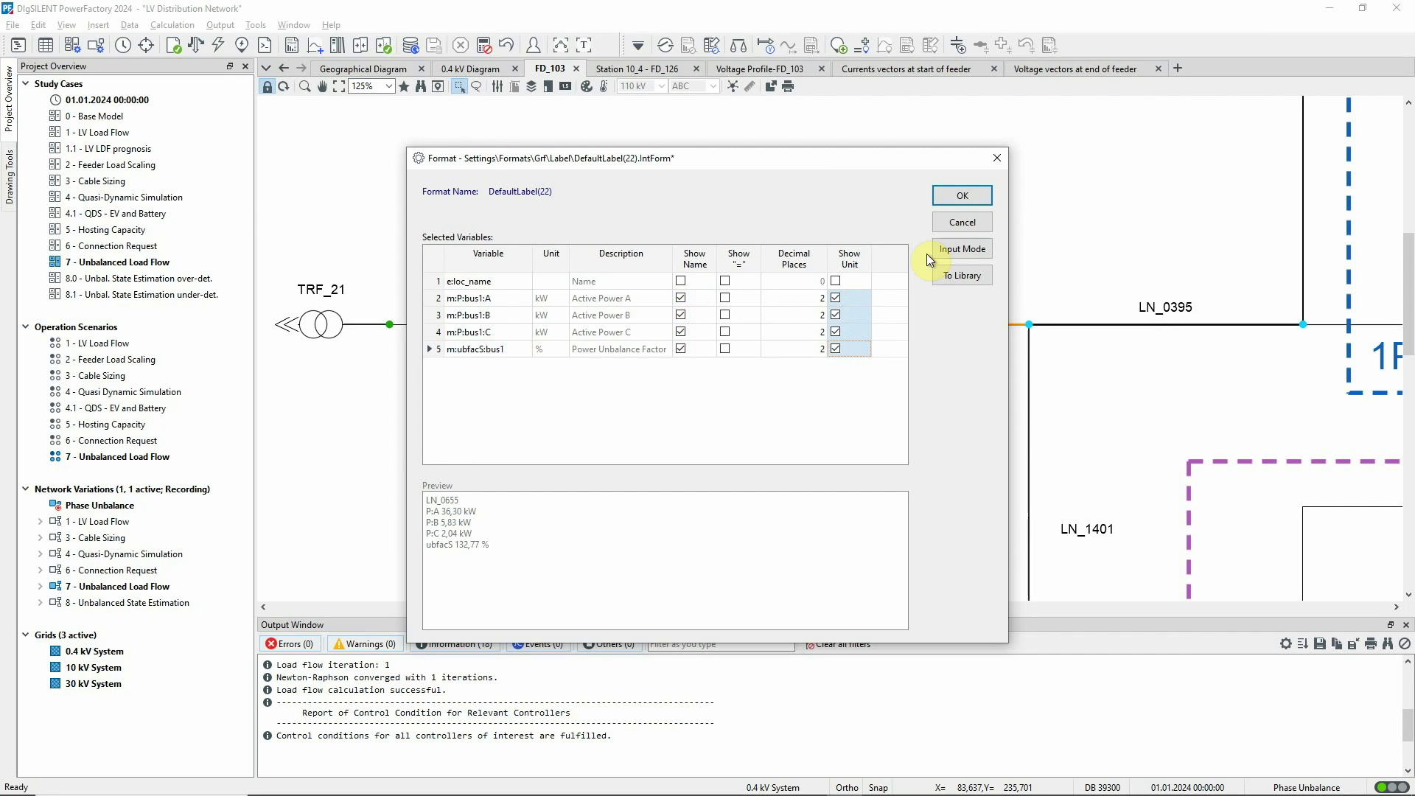
{"action": "left_click", "coordinate": [964, 196]}
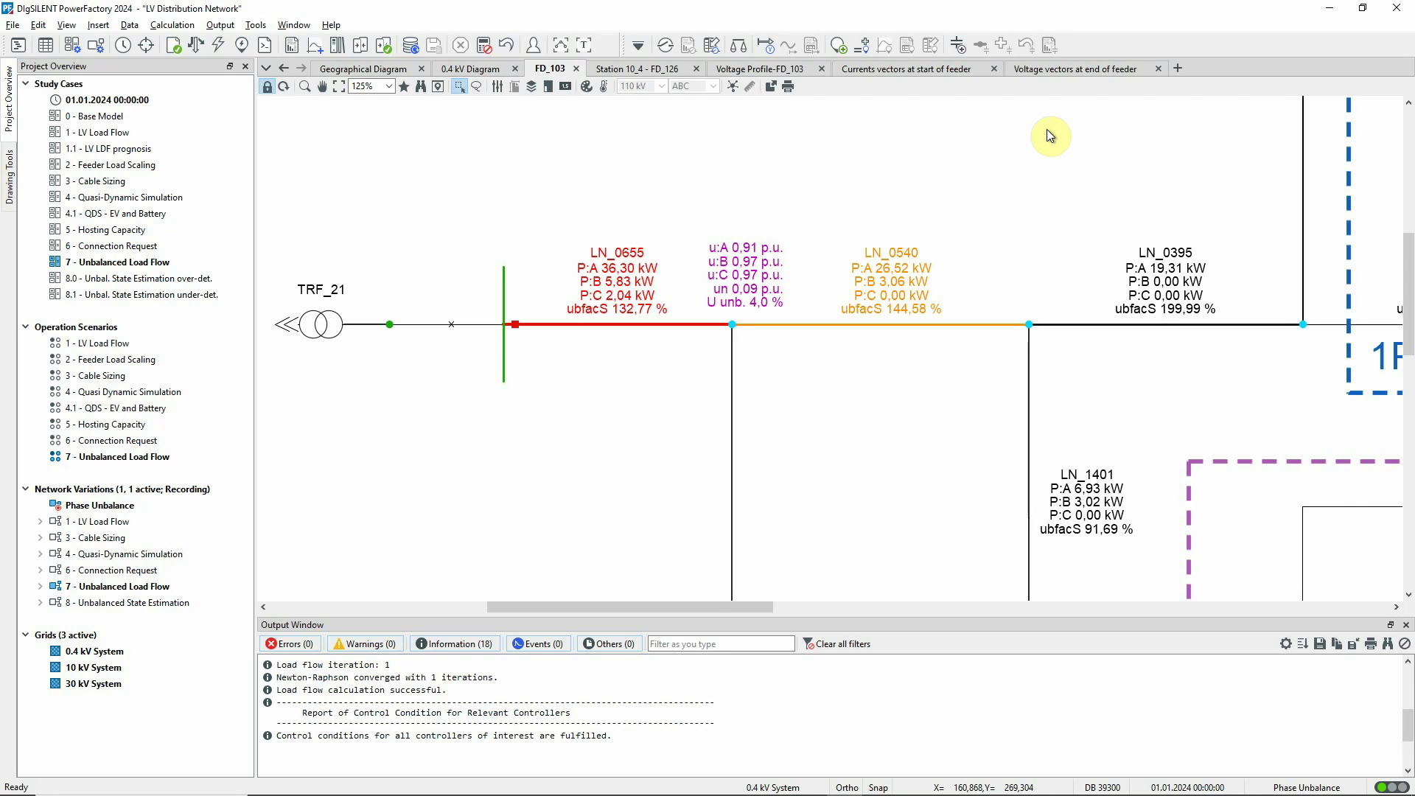
Step: Switch to the Voltage Profile-FD_103 plot, showing phase A dropping to 0.895 p.u
{"action": "left_click", "coordinate": [765, 69]}
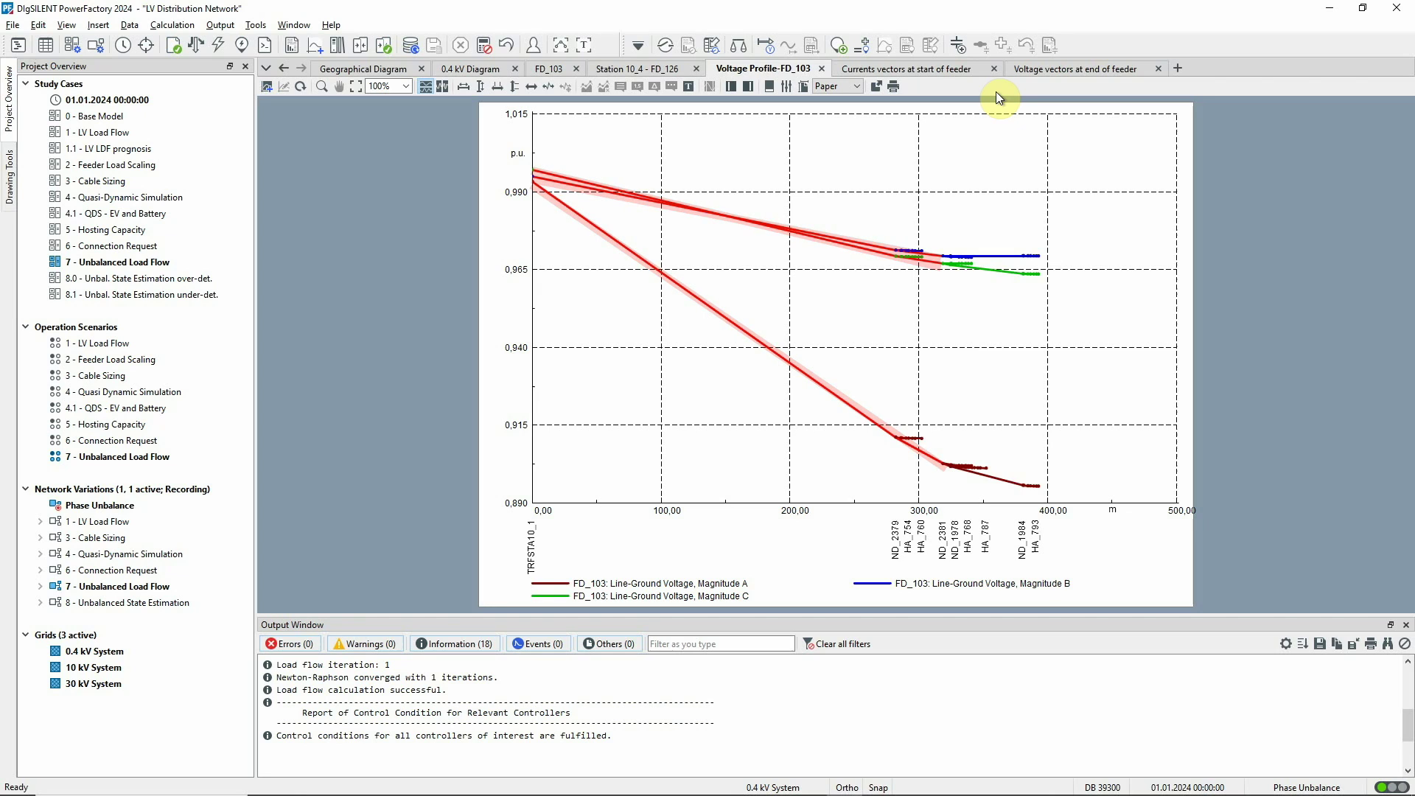
Step: Review the start-of-feeder current and end-of-feeder voltage vectors, then show the whole FD_103 diagram
{"action": "left_click", "coordinate": [950, 80]}
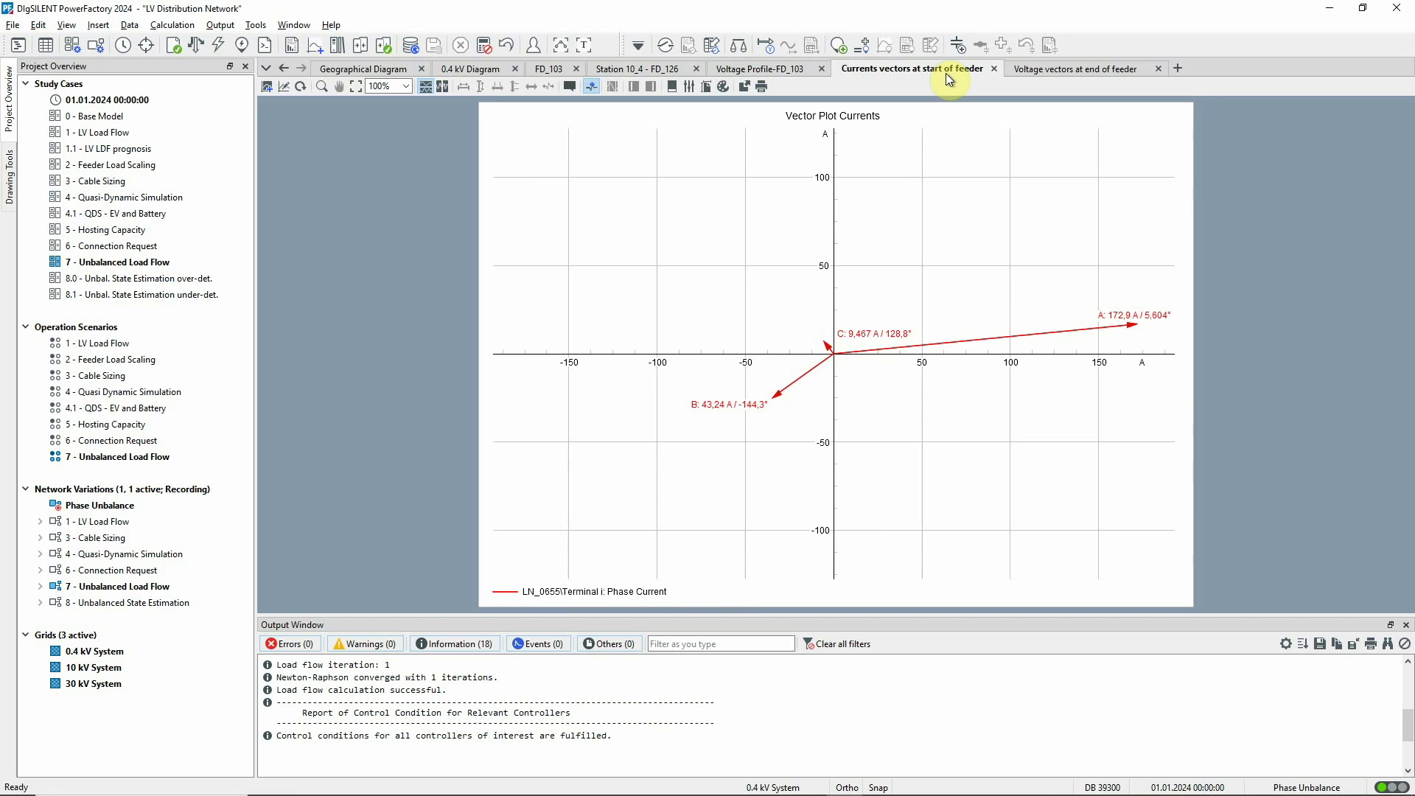
{"action": "left_click", "coordinate": [1063, 72]}
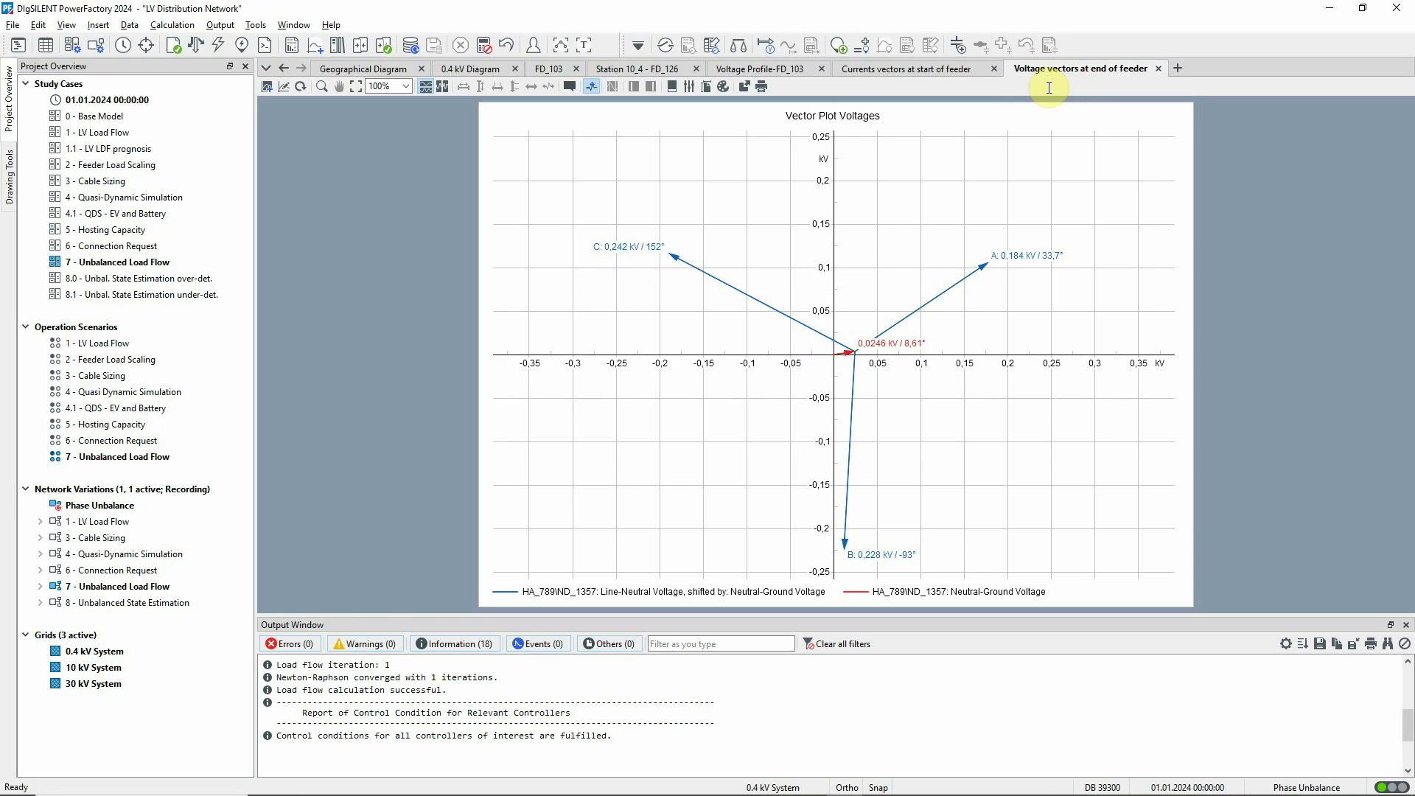
{"action": "left_click", "coordinate": [549, 68]}
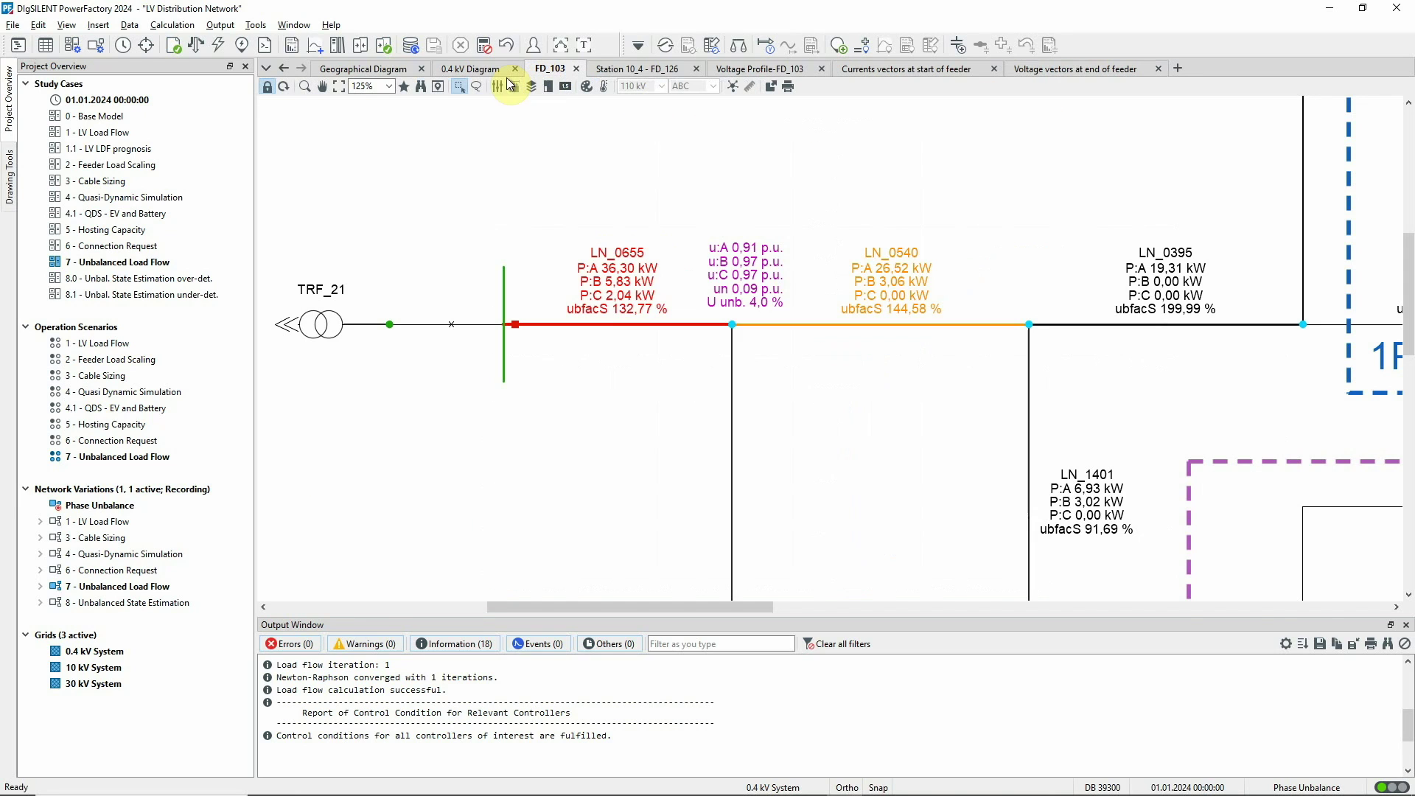
{"action": "left_click", "coordinate": [337, 87]}
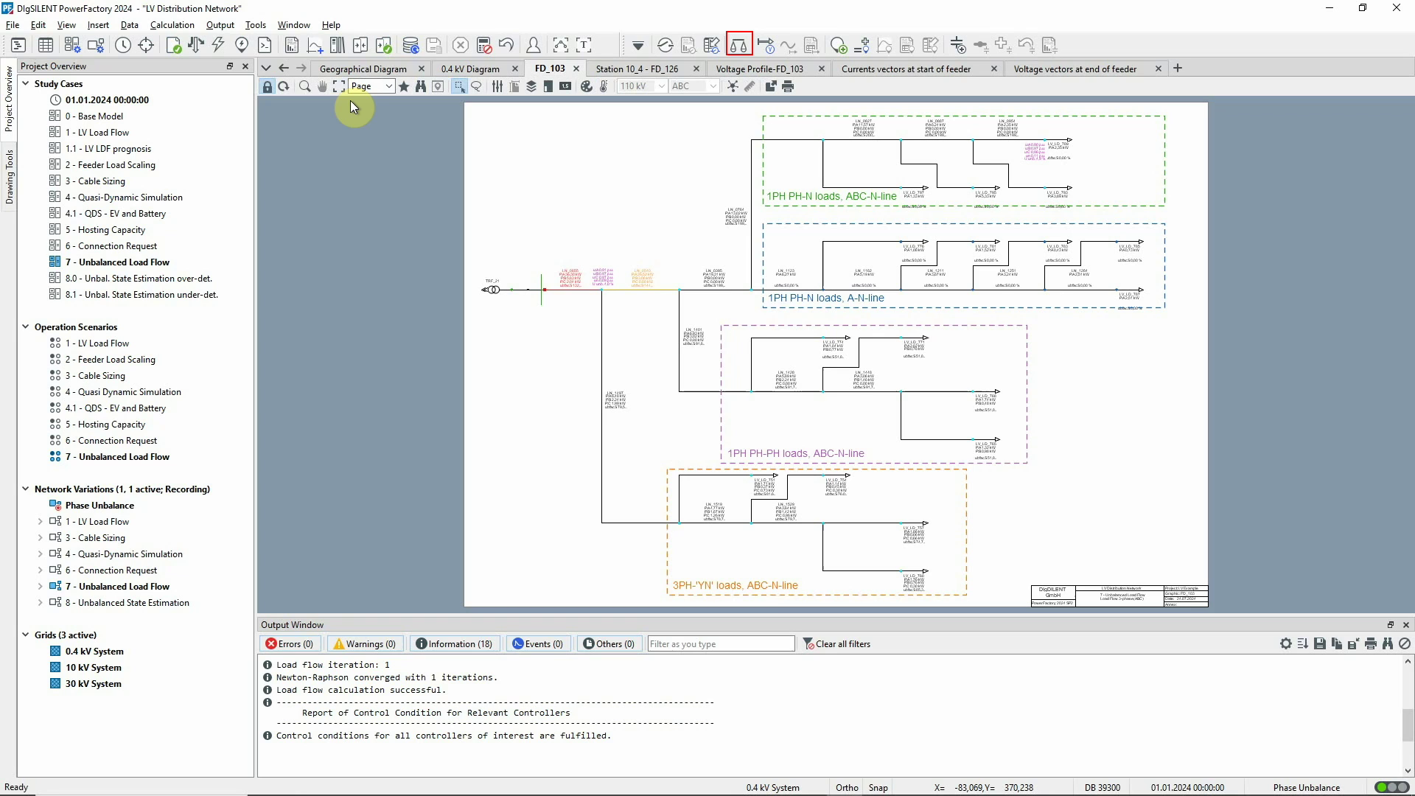
Step: Run Phase Balance Optimisation on FD_103 with the genetic algorithm into new variation BalanceOpt@FD_103
{"action": "left_click", "coordinate": [739, 46]}
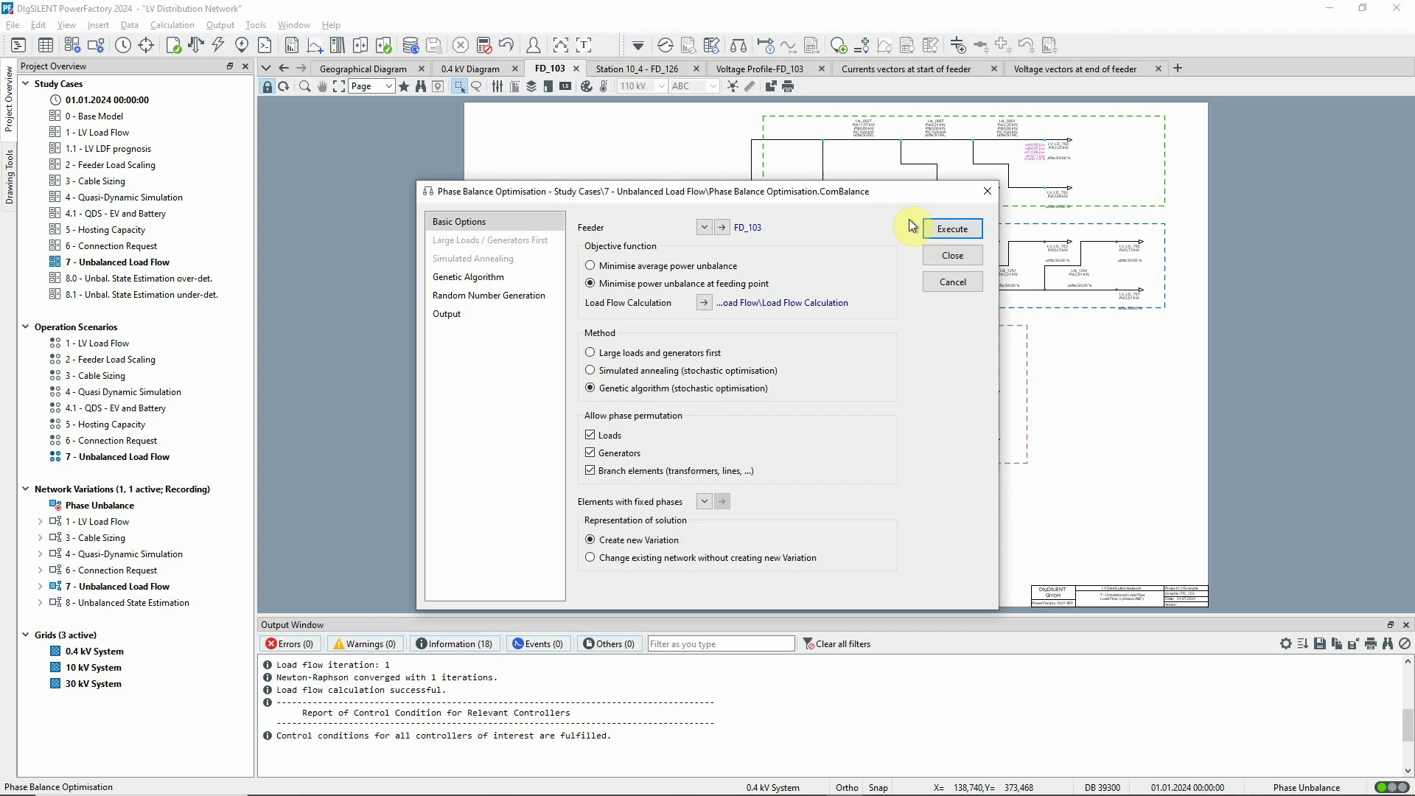
{"action": "left_click", "coordinate": [956, 224]}
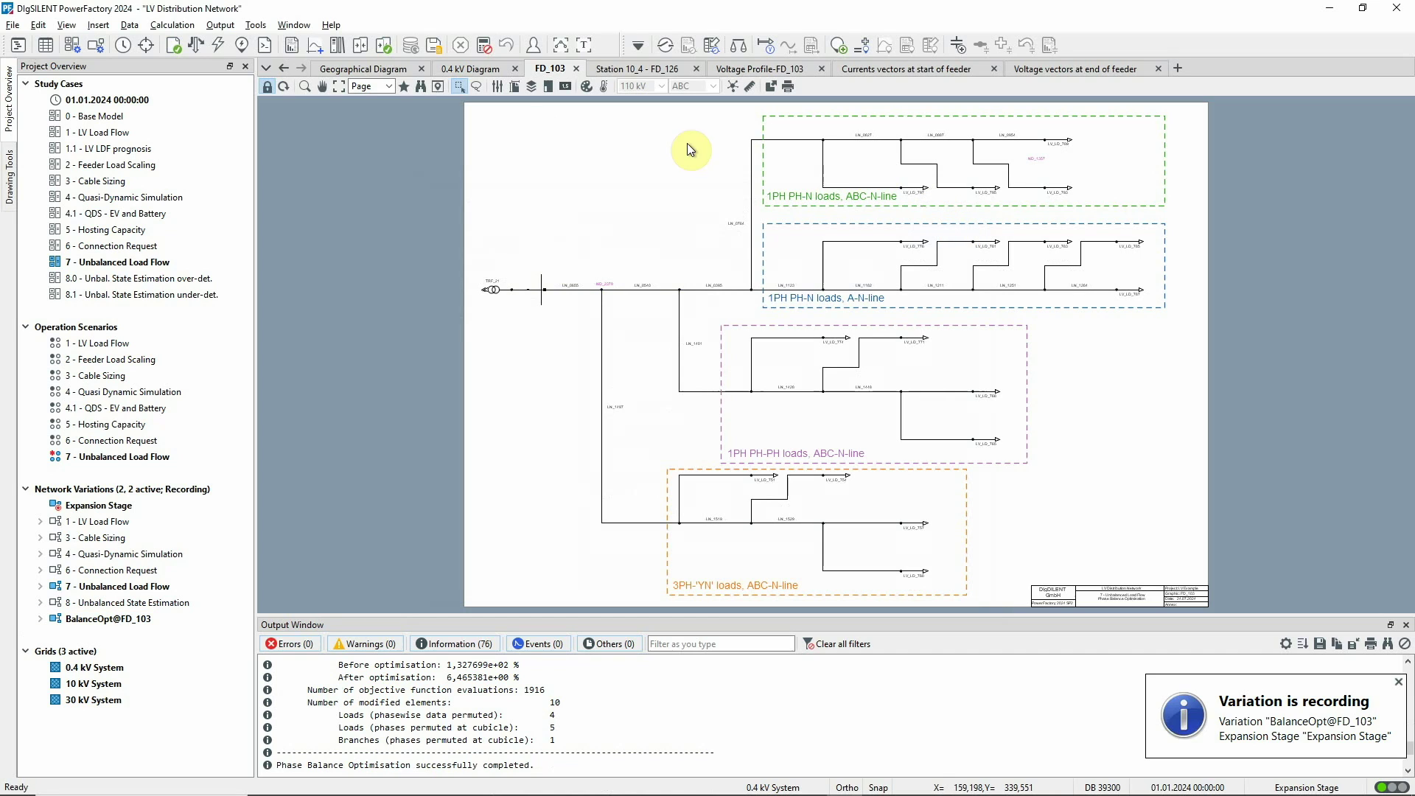
Step: Rerun the unbalanced ABC load flow and zoom into the feeder start at TRF_21
{"action": "left_click", "coordinate": [197, 46]}
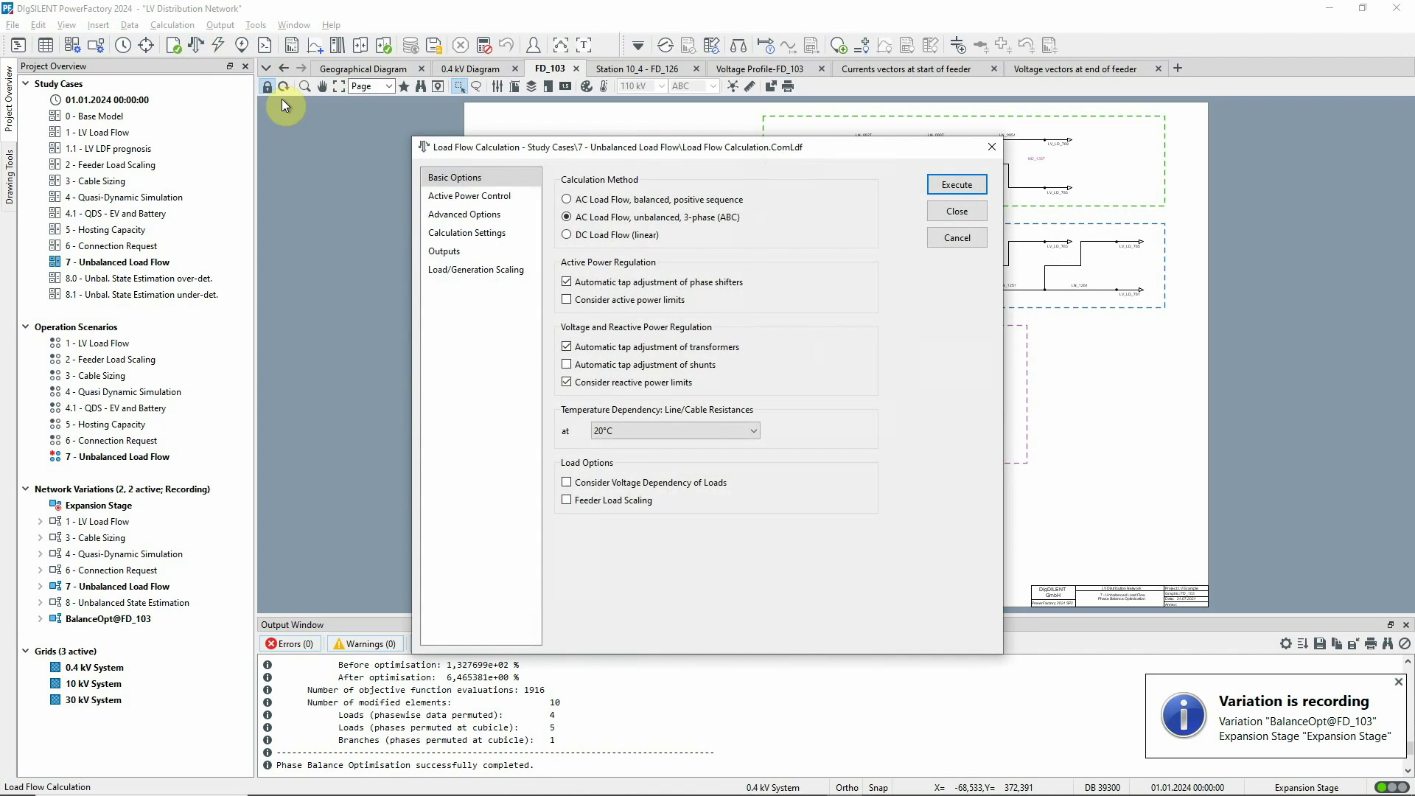
{"action": "left_click", "coordinate": [960, 184]}
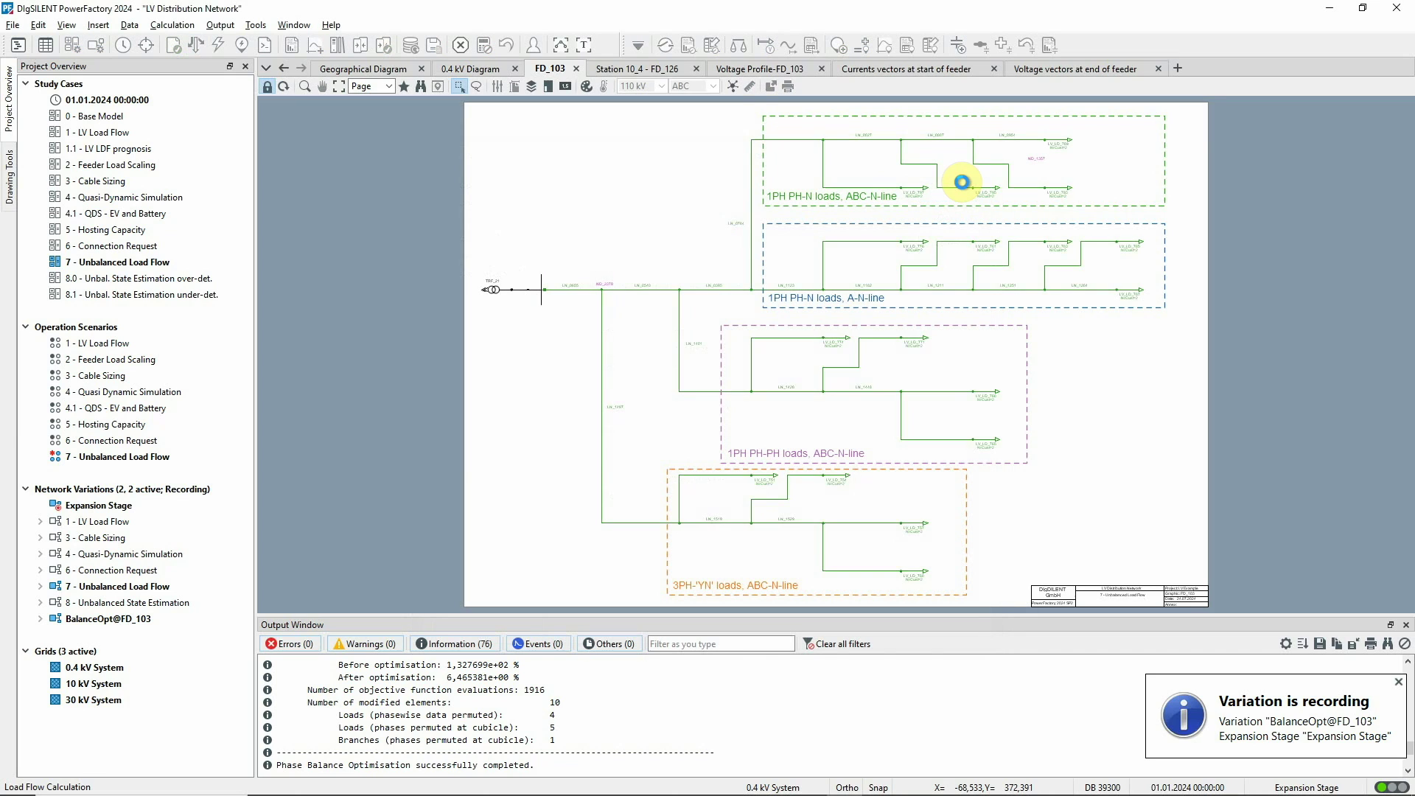
{"action": "left_click", "coordinate": [305, 86]}
{"action": "left_click_drag", "start_coordinate": [478, 238], "coordinate": [735, 325]}
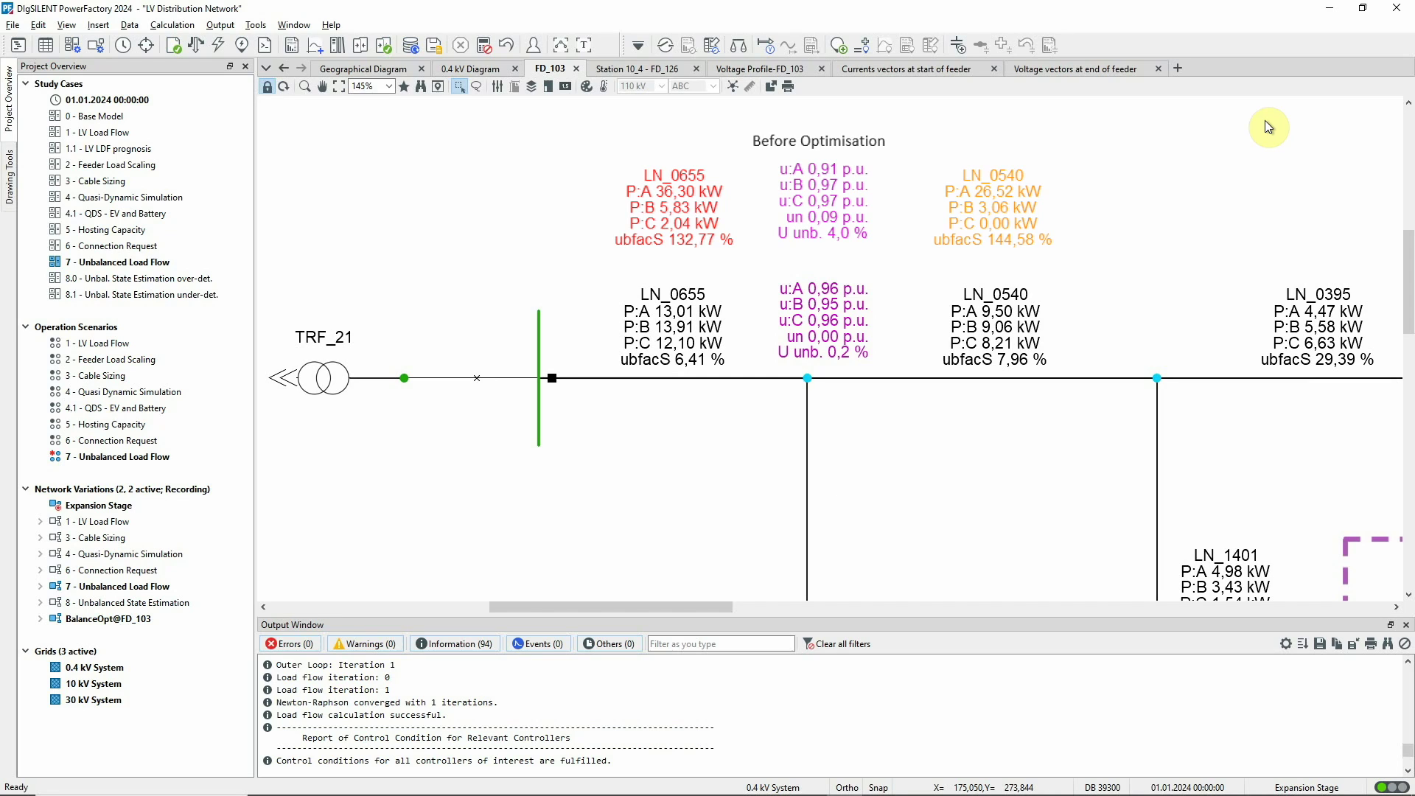
{"action": "left_click", "coordinate": [337, 87]}
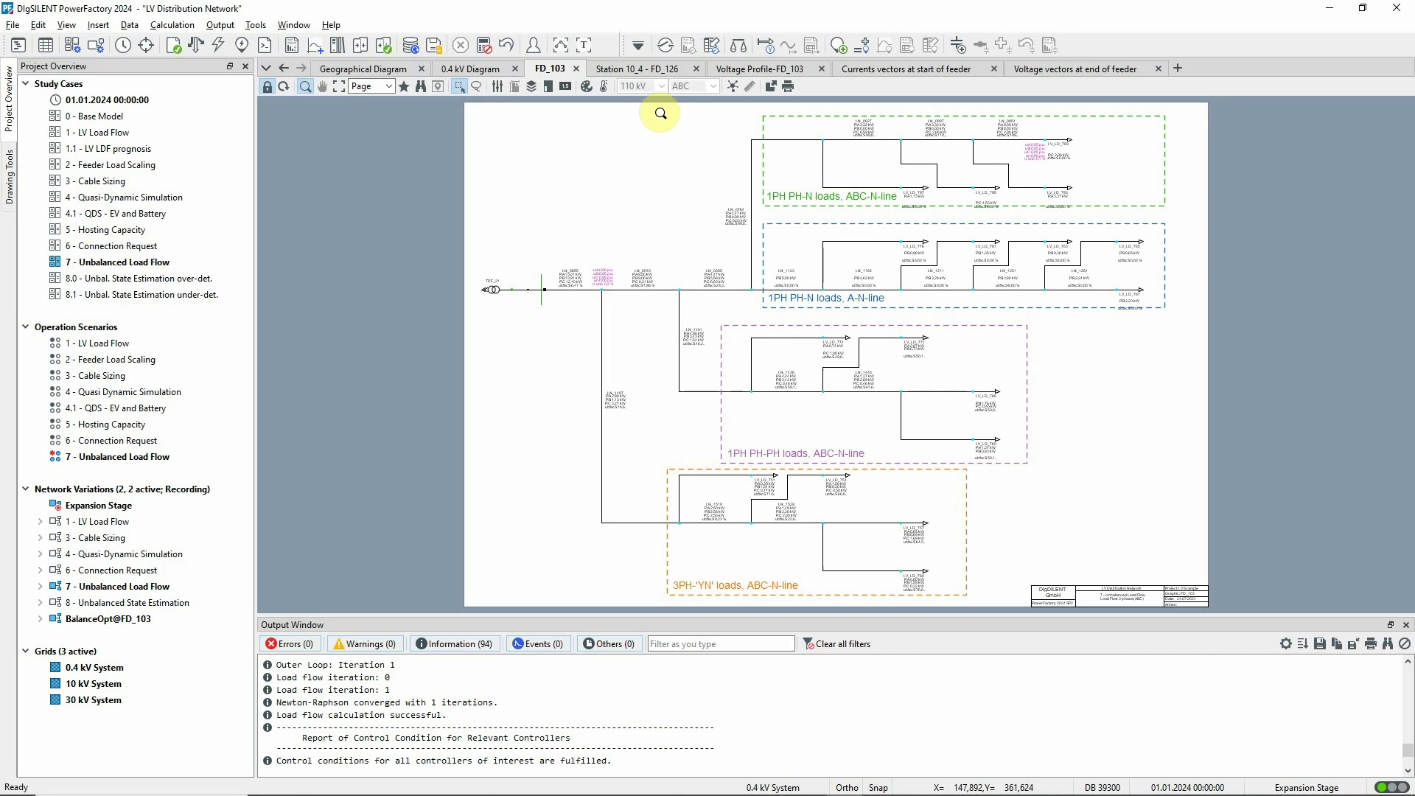
{"action": "left_click_drag", "start_coordinate": [665, 116], "coordinate": [1260, 329]}
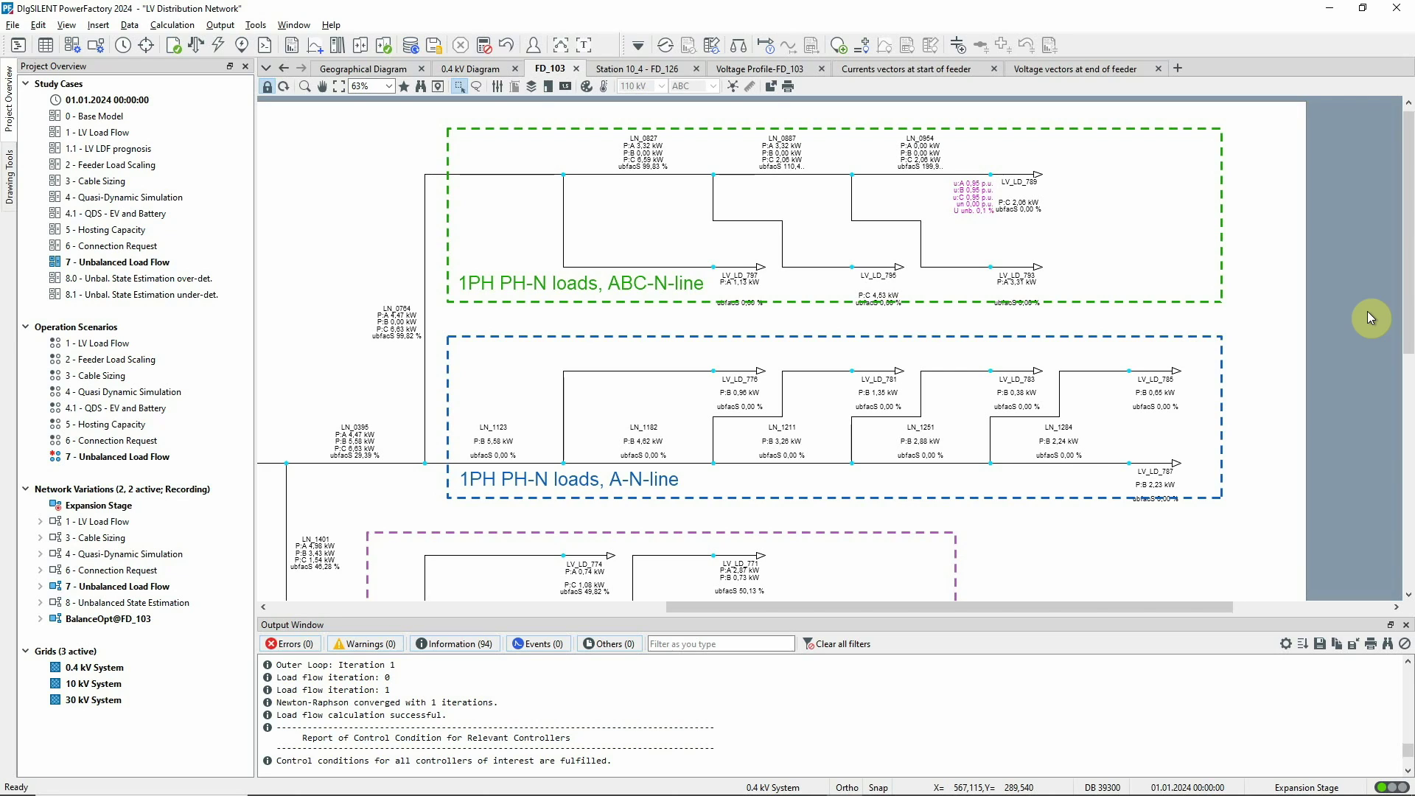
{"action": "right_click", "coordinate": [440, 463]}
{"action": "left_click", "coordinate": [454, 472]}
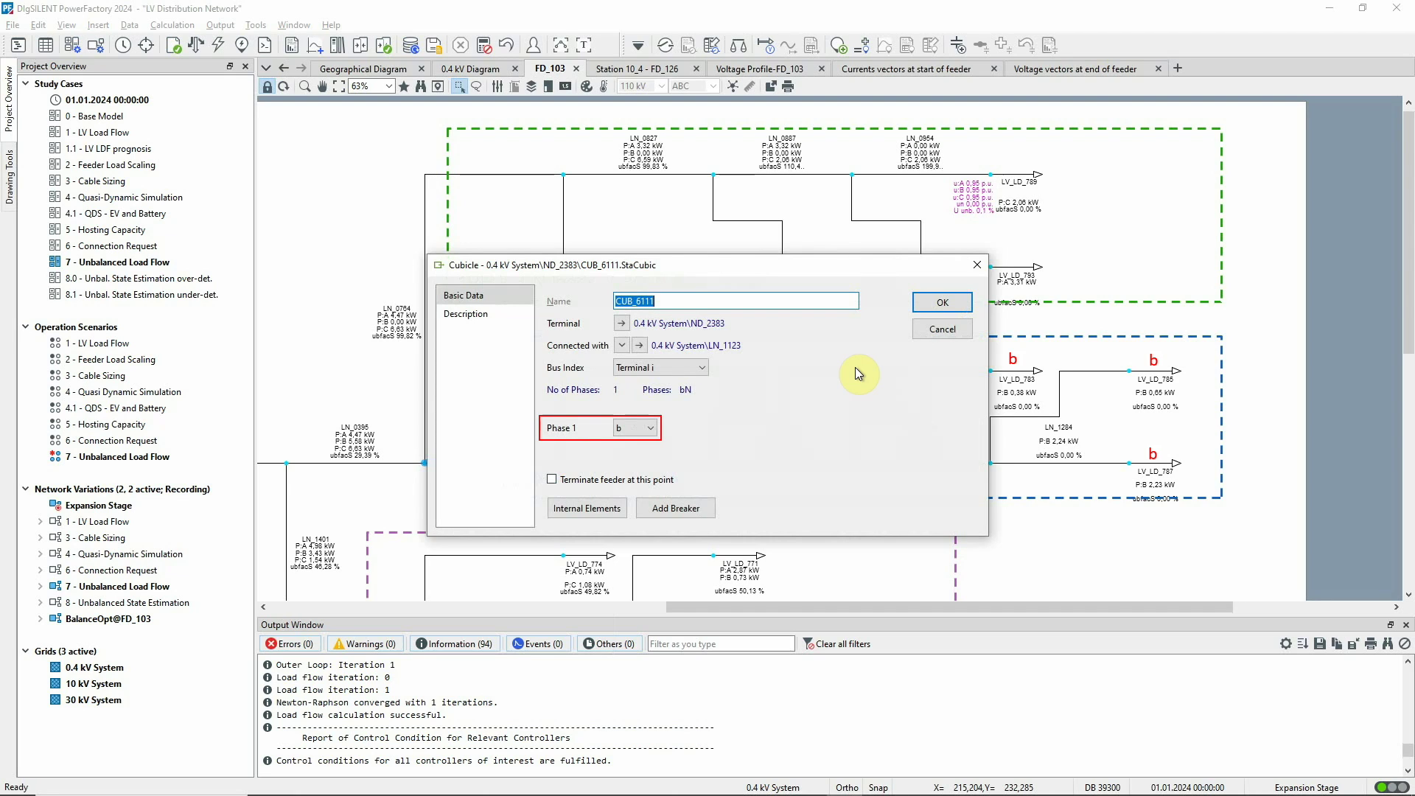
{"action": "left_click", "coordinate": [927, 329]}
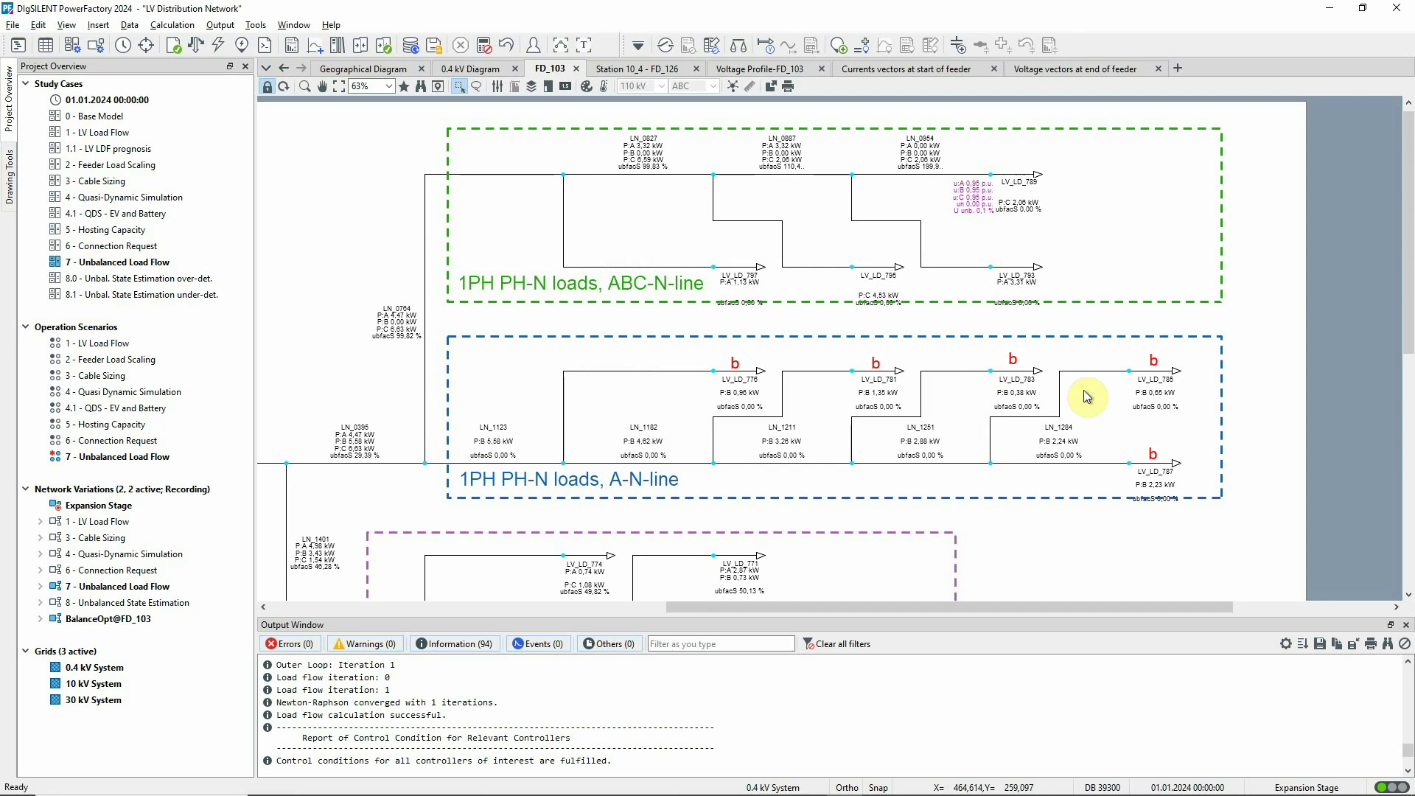
{"action": "scroll", "coordinate": [1267, 375], "scroll_direction": "down", "scroll_amount": 5}
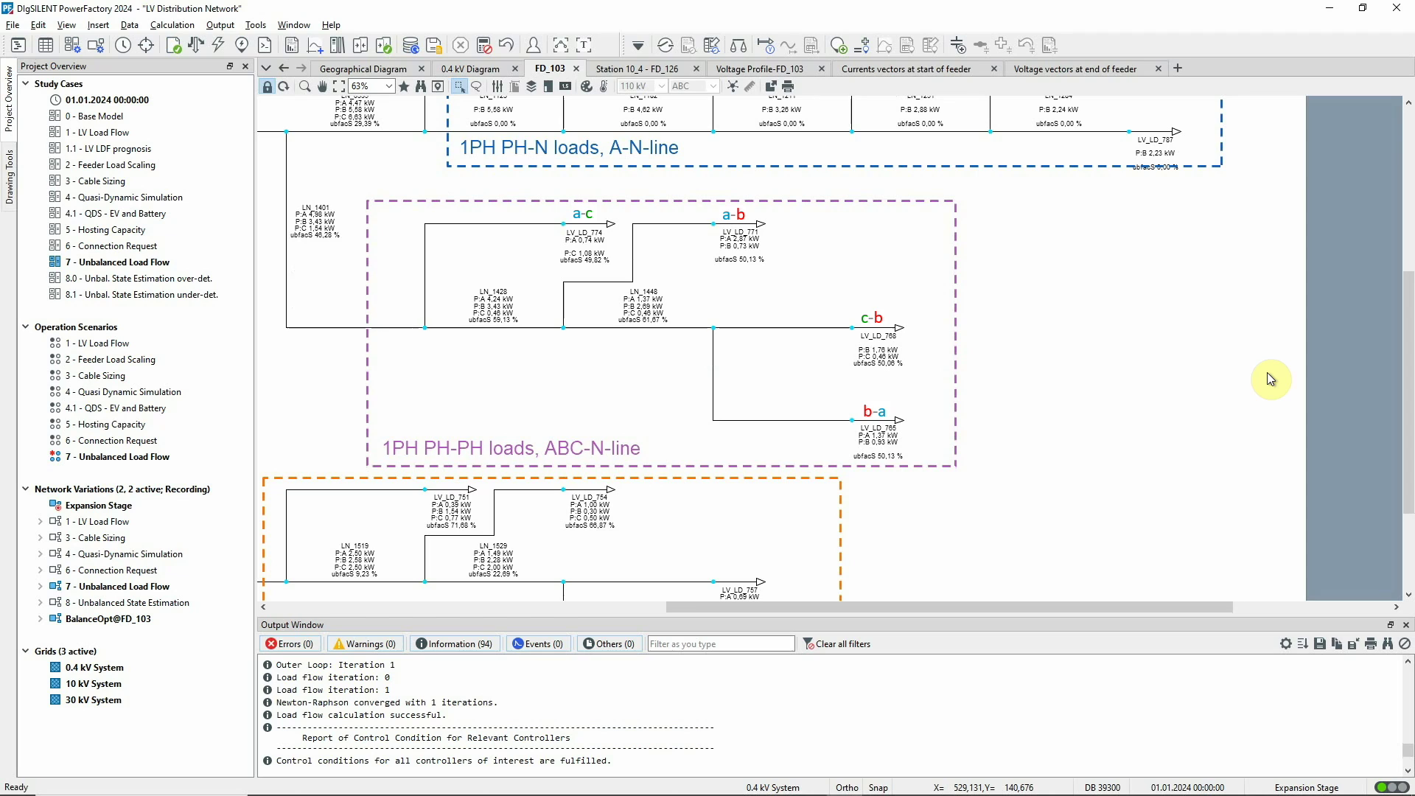
{"action": "scroll", "coordinate": [1267, 373], "scroll_direction": "down", "scroll_amount": 4}
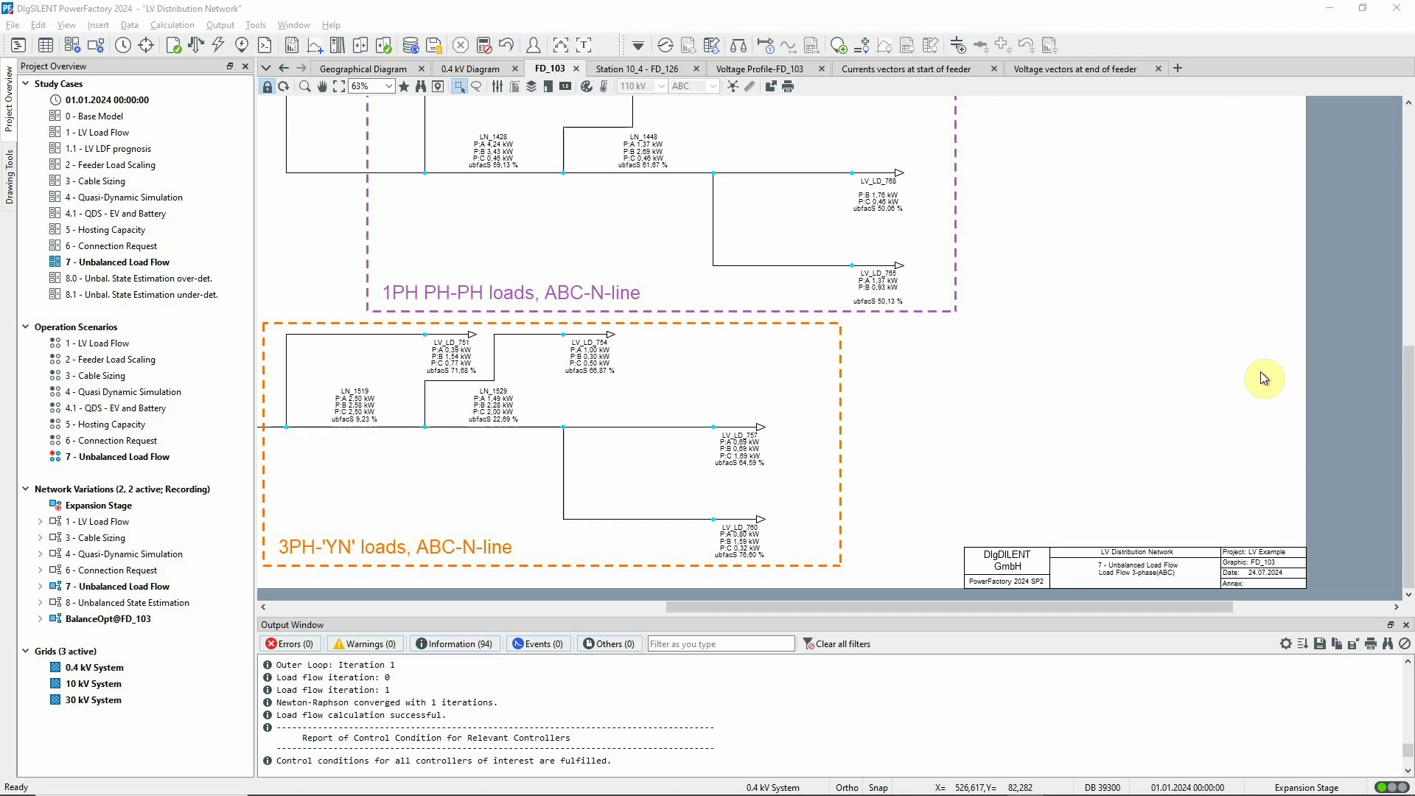
{"action": "double_click", "coordinate": [613, 337]}
{"action": "left_click", "coordinate": [476, 206]}
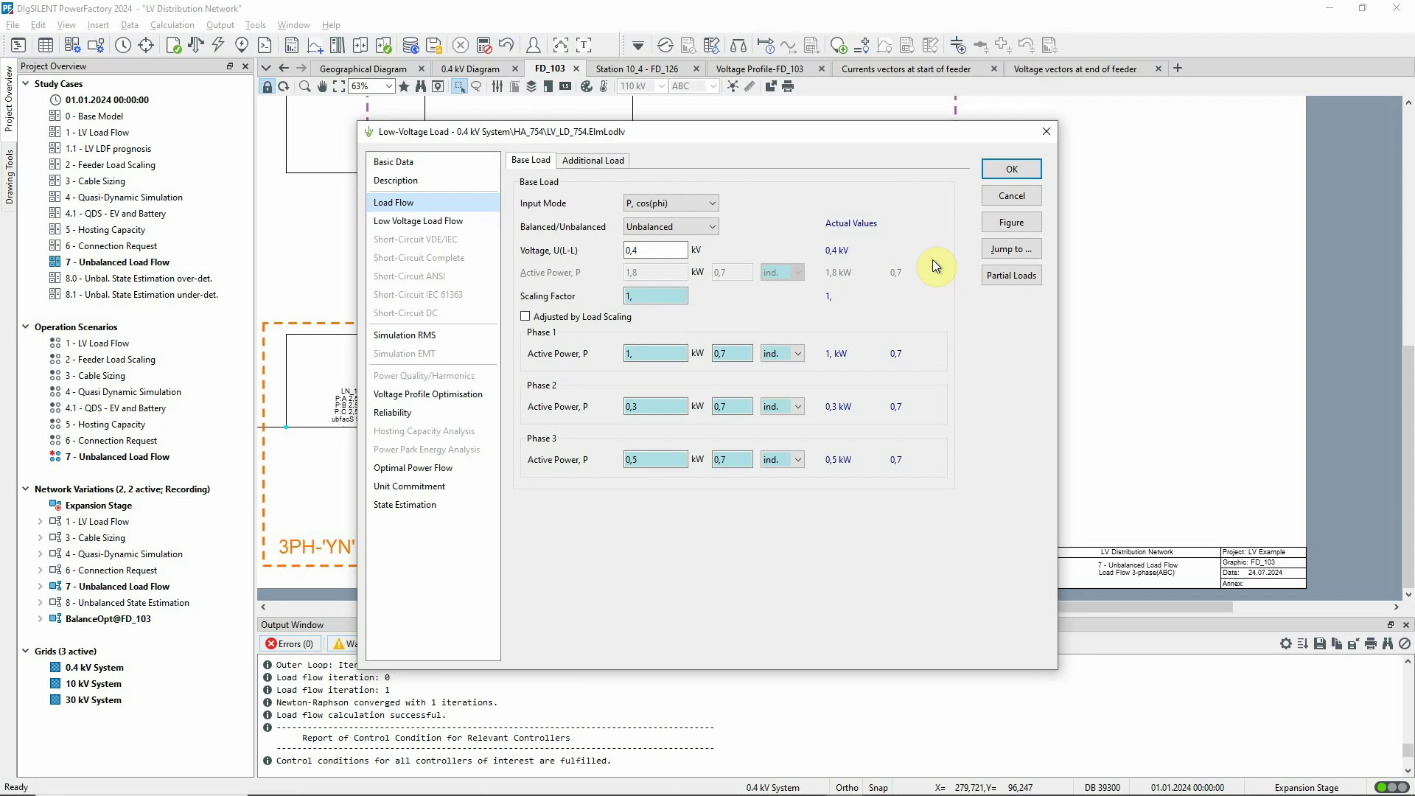
{"action": "left_click", "coordinate": [1012, 200]}
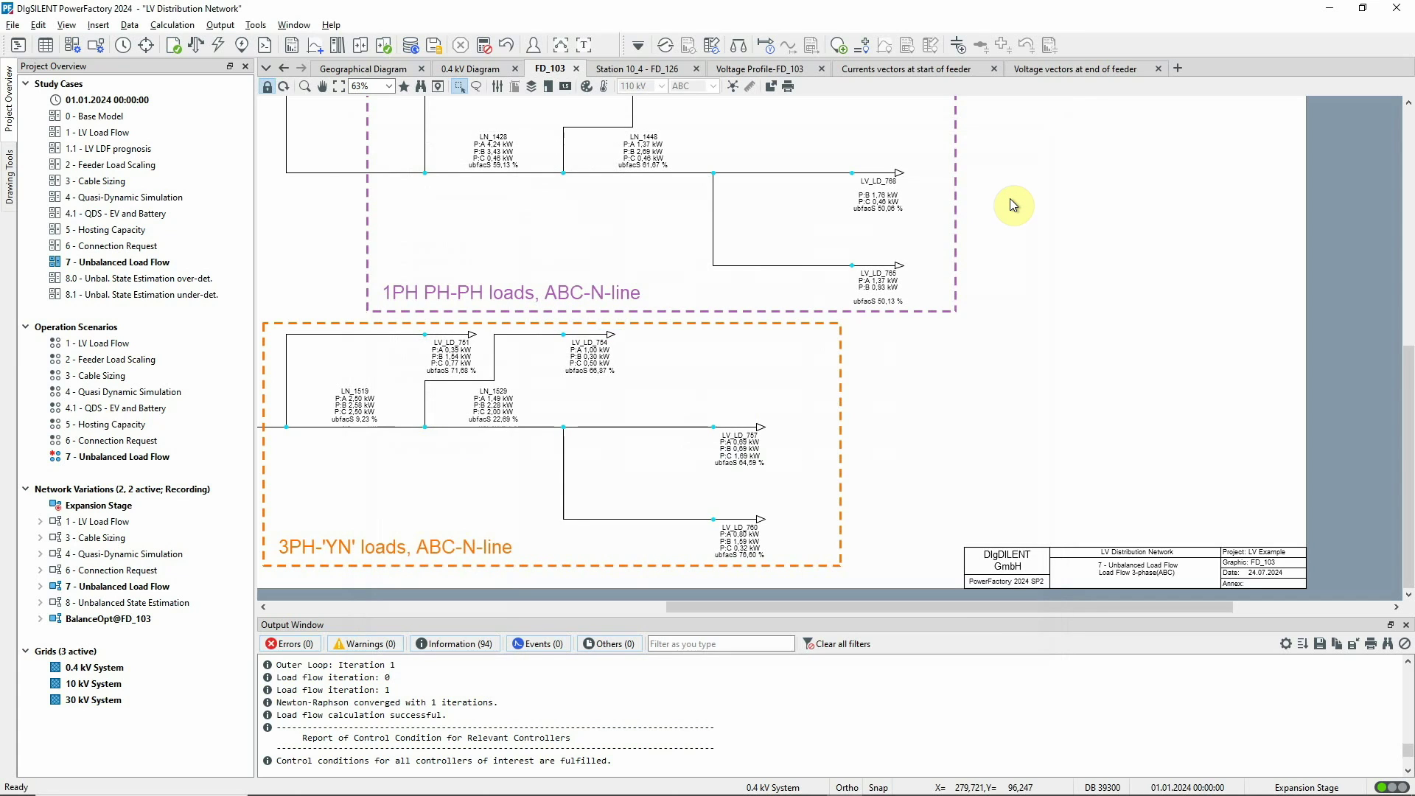
{"action": "left_click", "coordinate": [586, 46]}
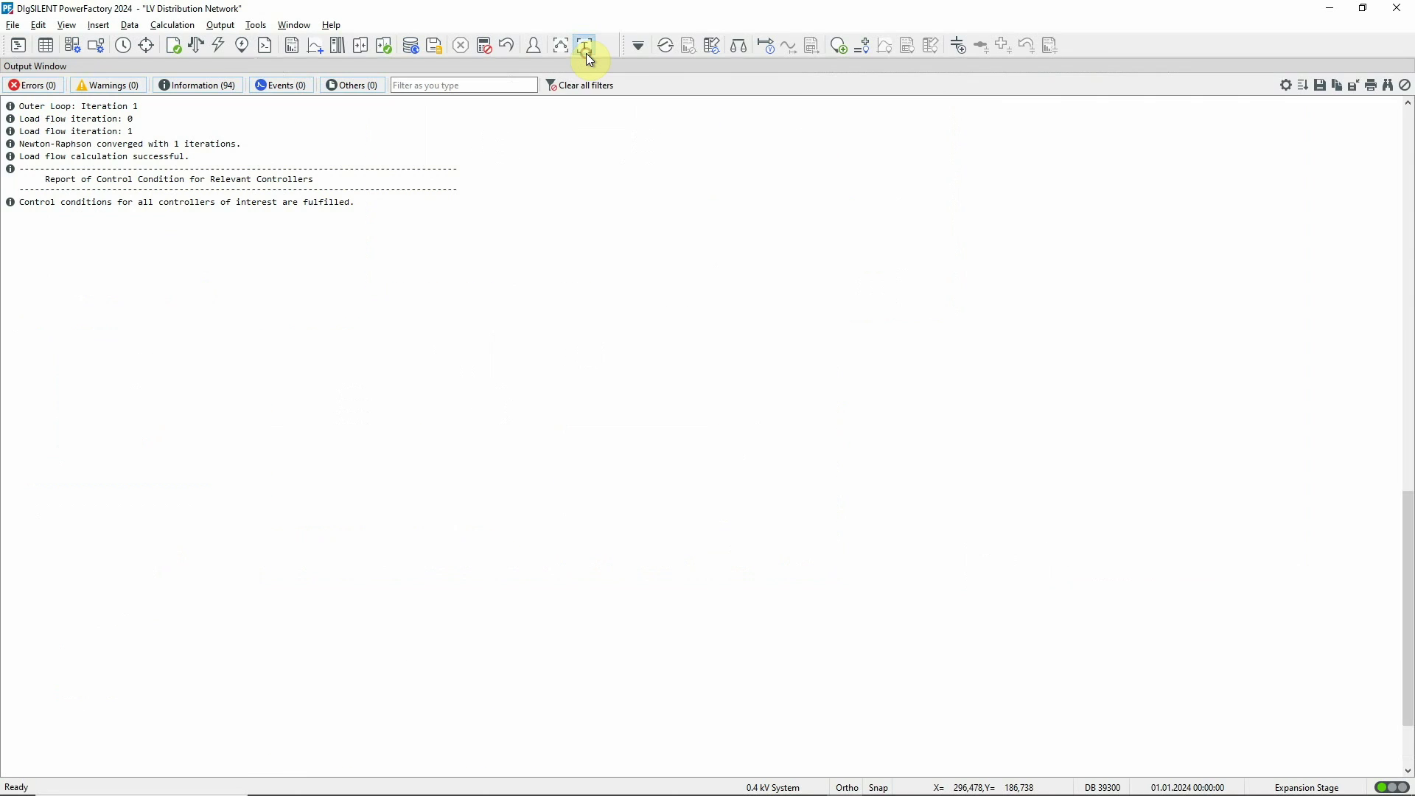
{"action": "scroll", "coordinate": [1032, 295], "scroll_direction": "up", "scroll_amount": 15}
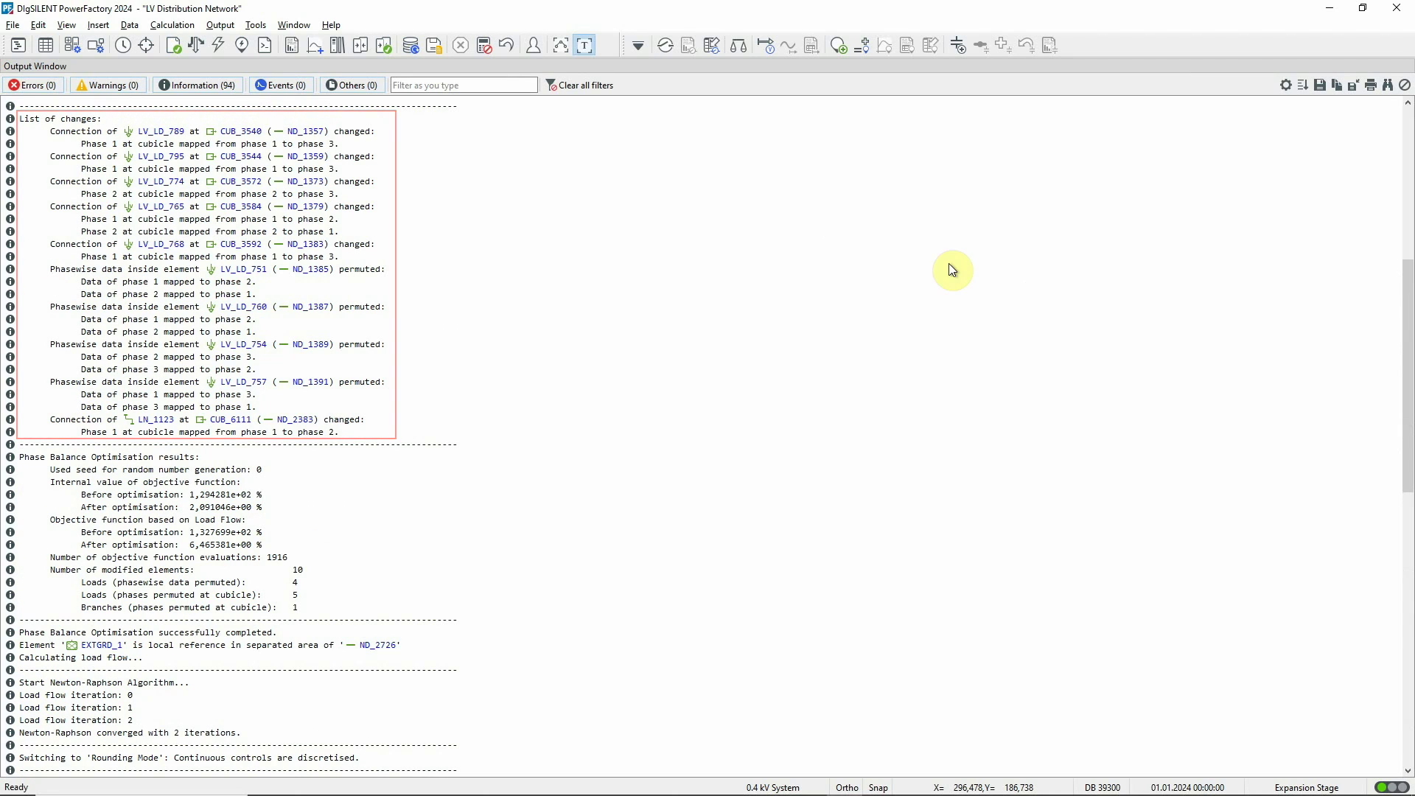
{"action": "left_click", "coordinate": [586, 47]}
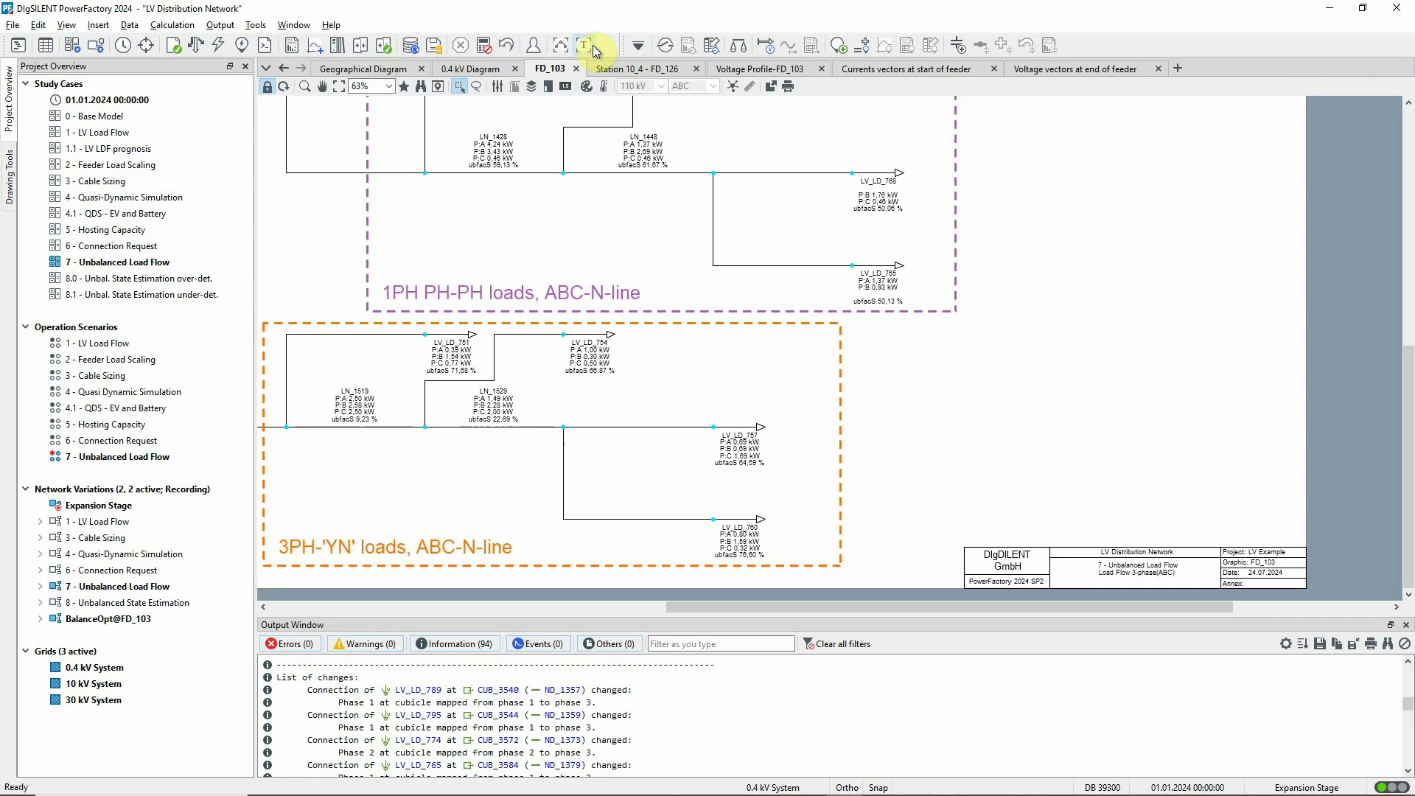
Step: Review the voltage profile, start-of-feeder current vectors and end-of-feeder voltage vectors plots
{"action": "left_click", "coordinate": [746, 69]}
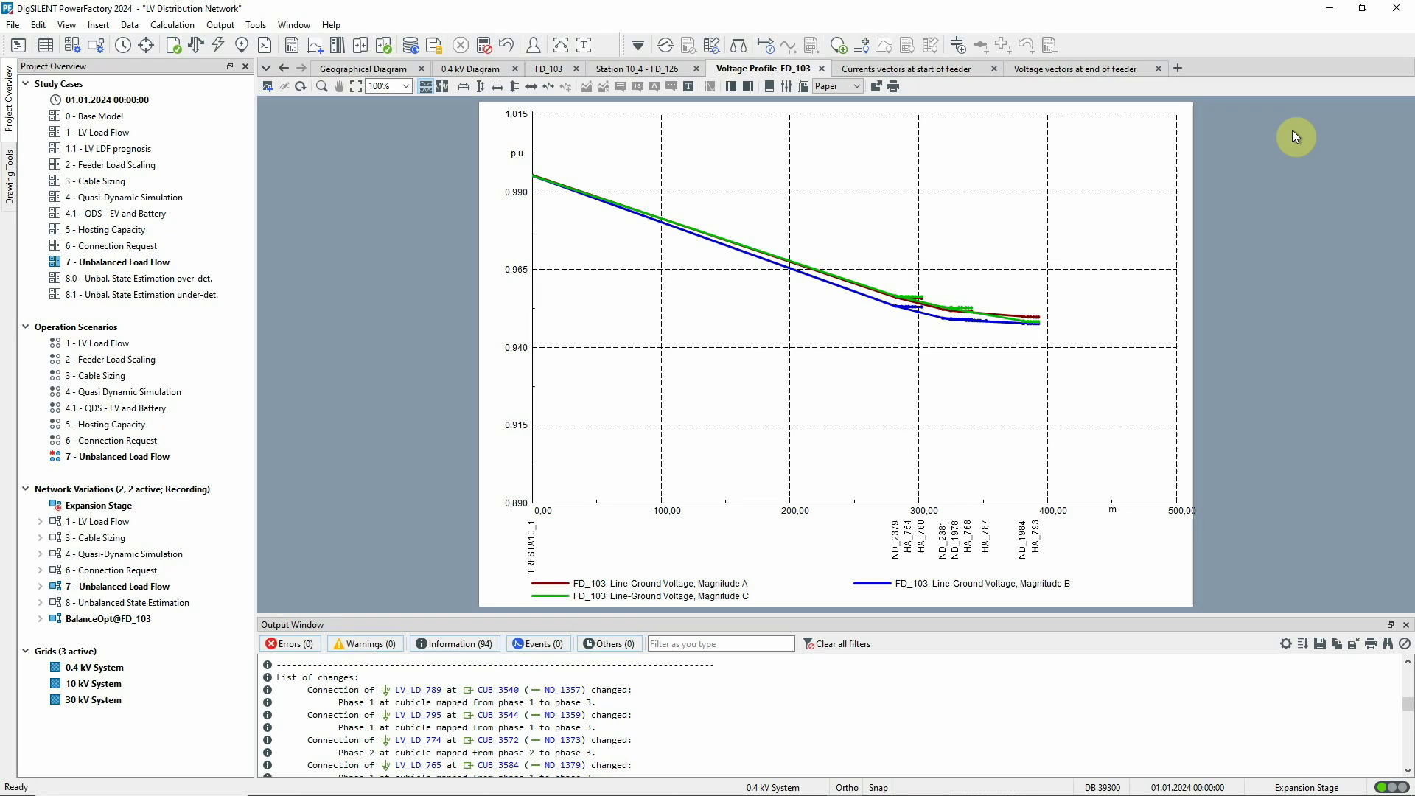
{"action": "left_click", "coordinate": [931, 70]}
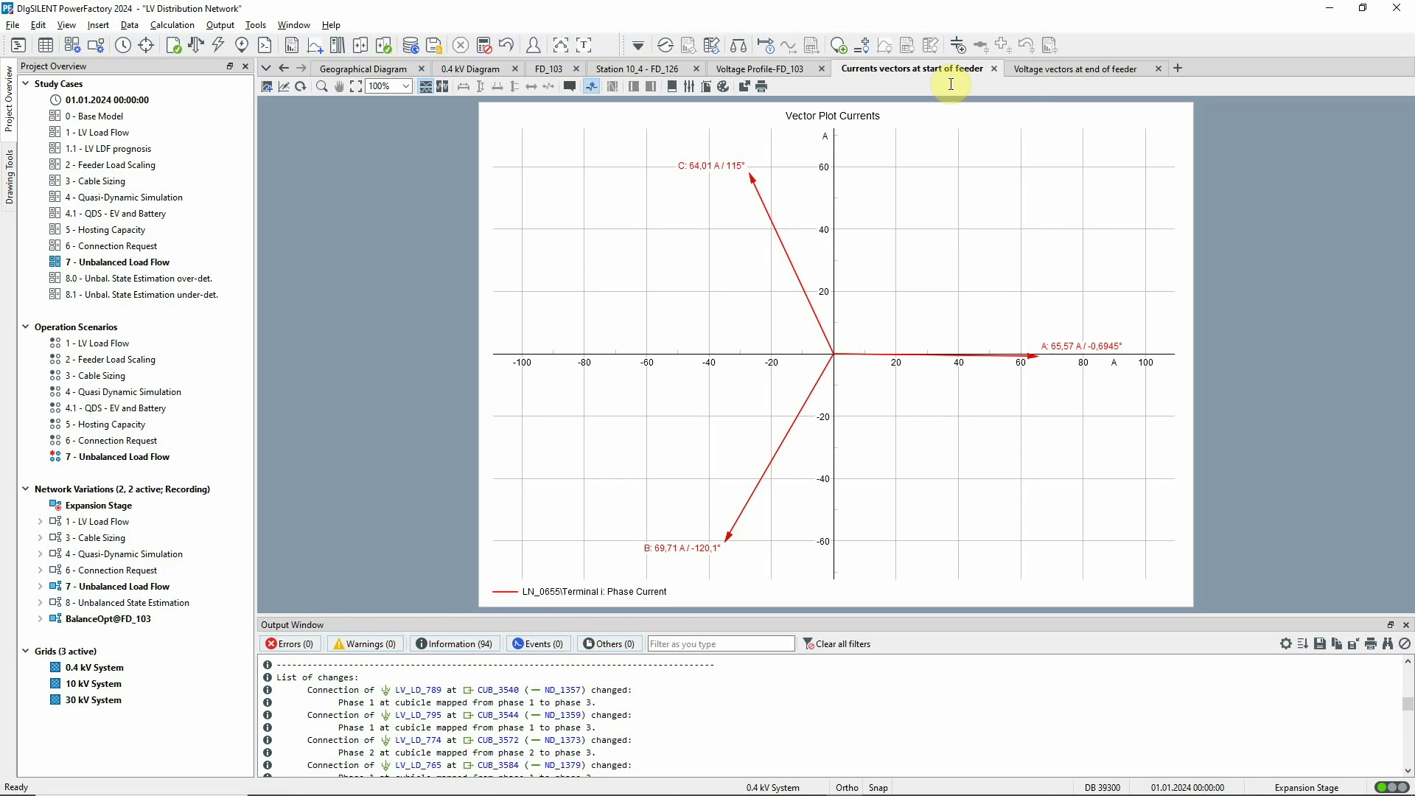
{"action": "left_click", "coordinate": [1095, 74]}
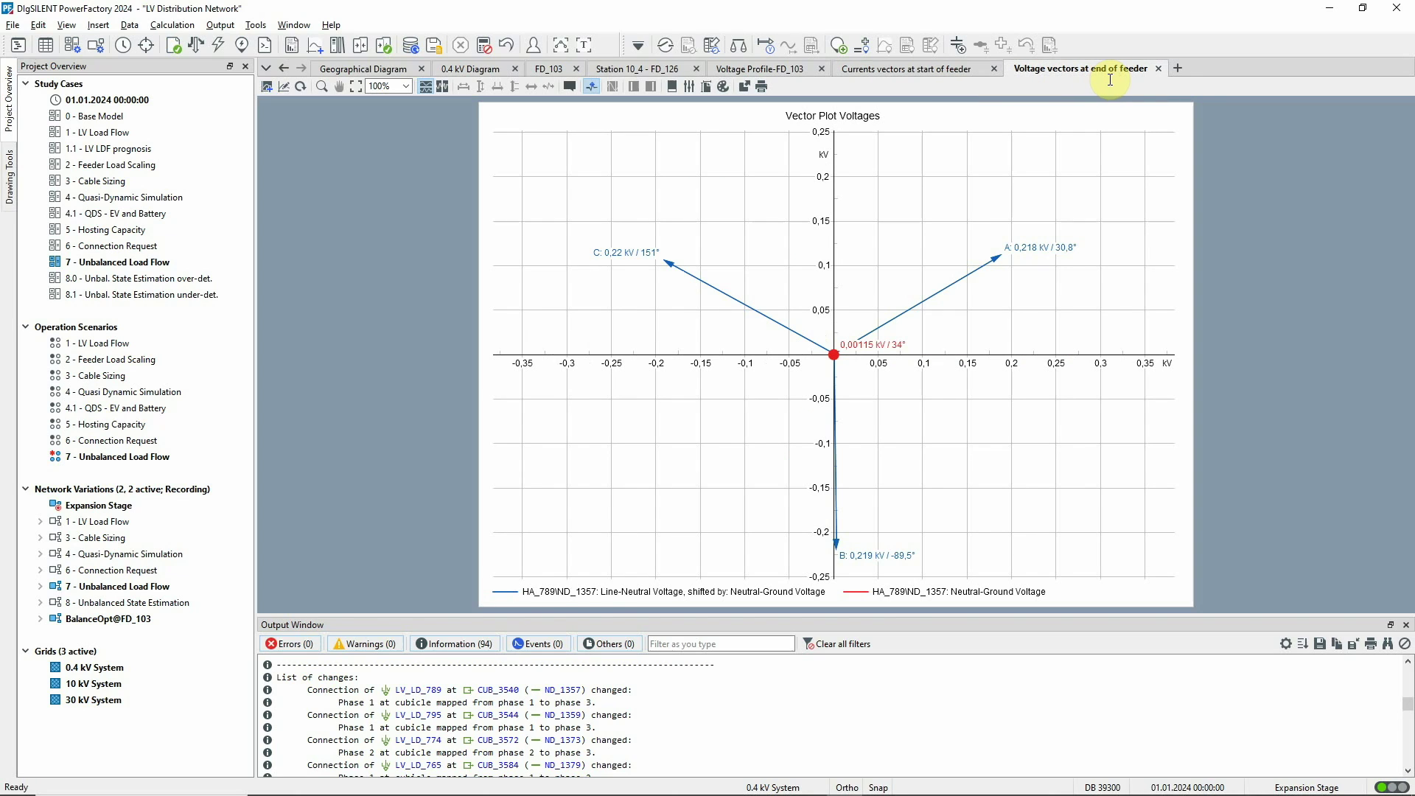